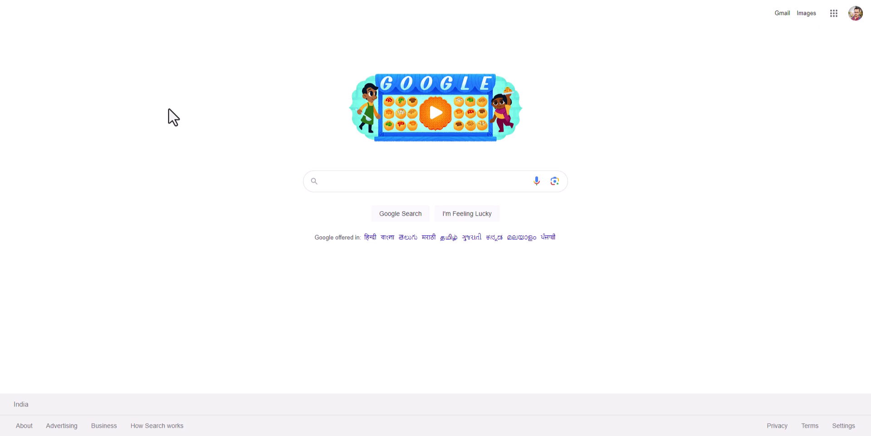
- Enter "affiliate marketing" as the Google search query without submitting it
click(352, 187)
text(affi)
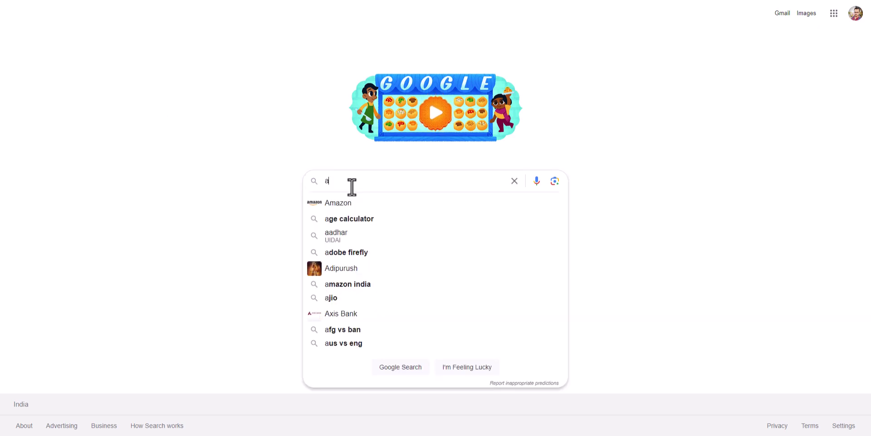
text(liate marketing)
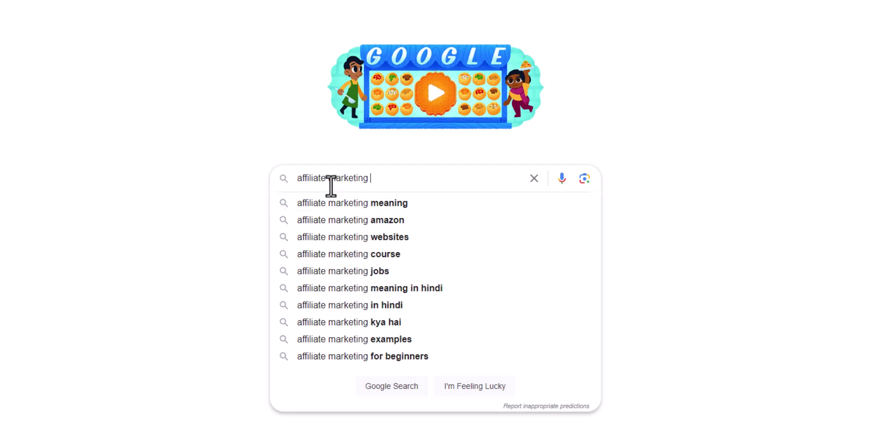
- View autocomplete suggestions for "affiliate marketing" followed by the letters a, b, c, d and f one at a time, clearing each letter
text(a)
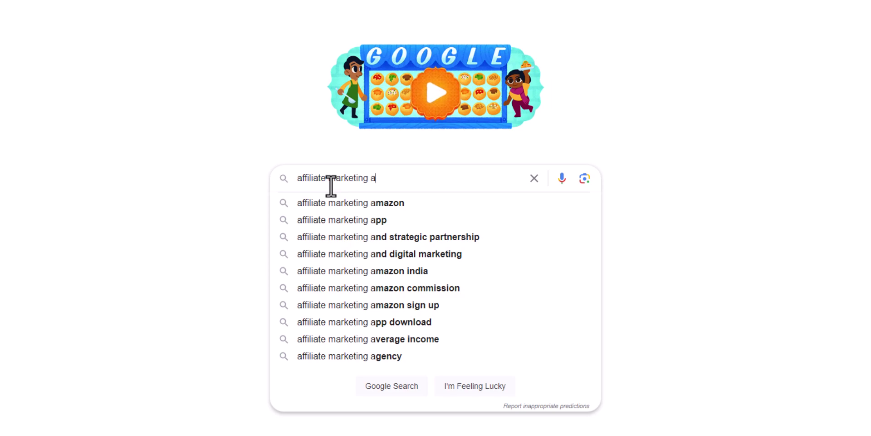
key(BackSpace)
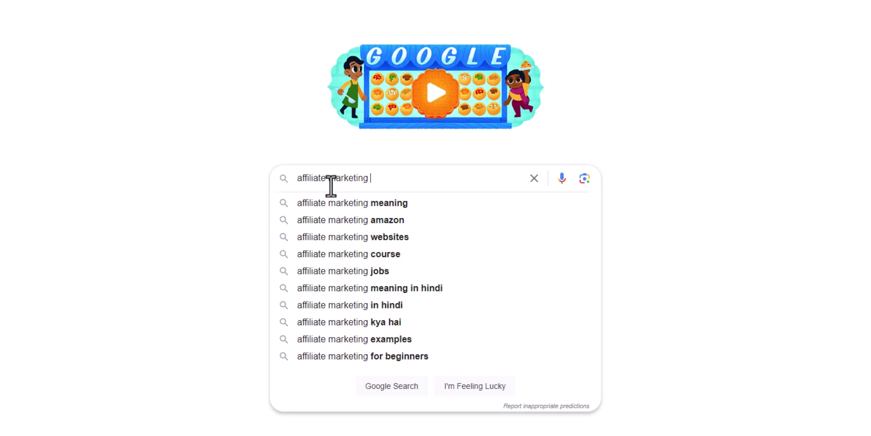
text(b)
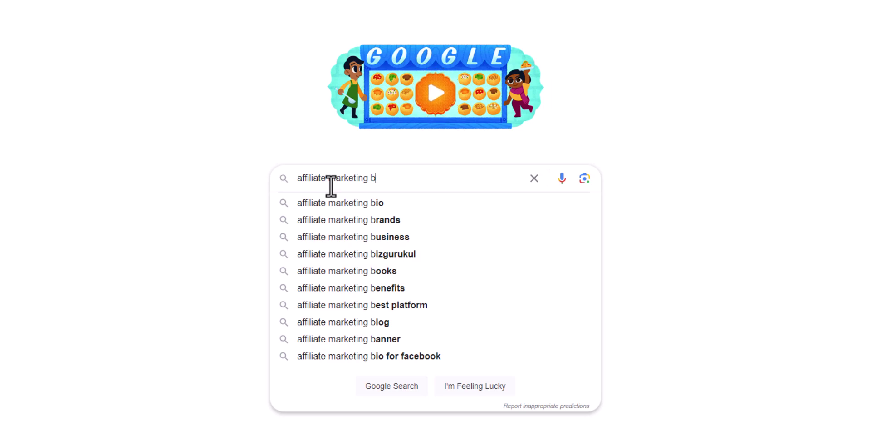
key(BackSpace)
text(c)
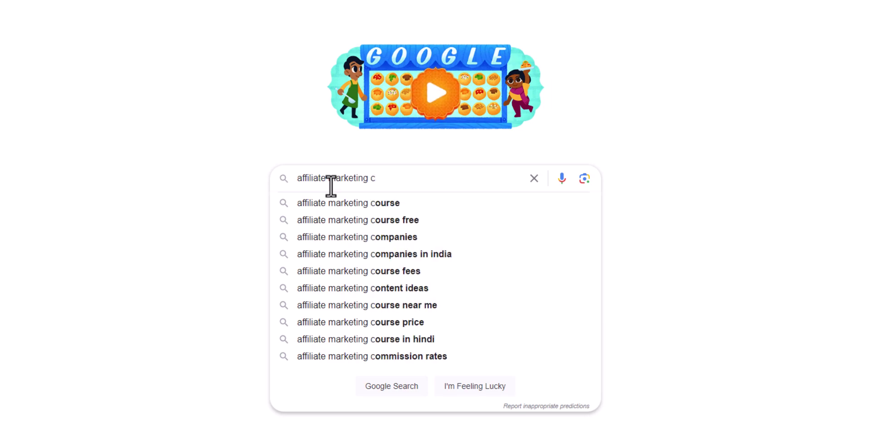
key(BackSpace)
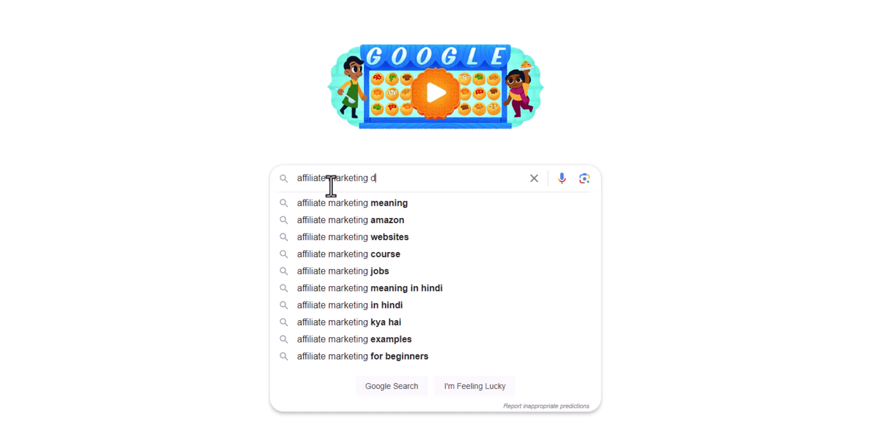
text(d)
key(BackSpace)
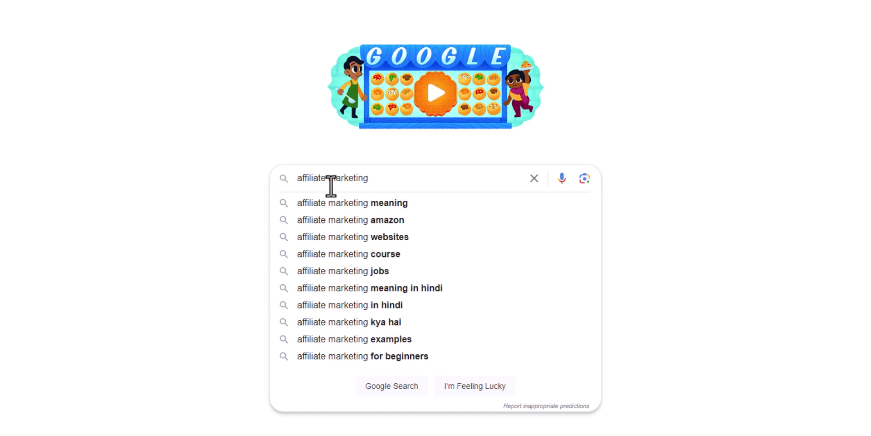
text(f)
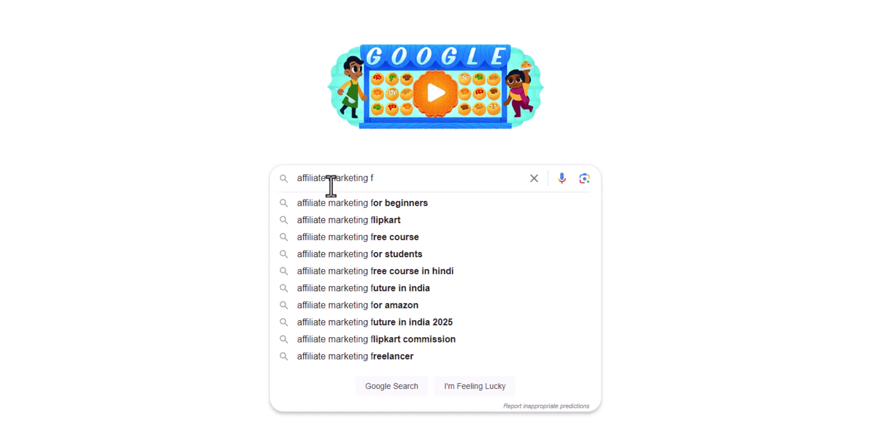
key(BackSpace)
key(BackSpace)
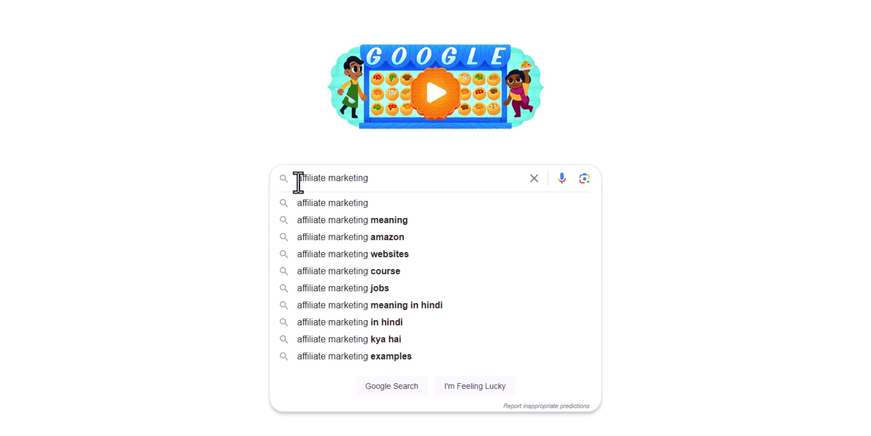
- View autocomplete suggestions with an underscore placed before "affiliate marketing", and remove the underscore
click(298, 178)
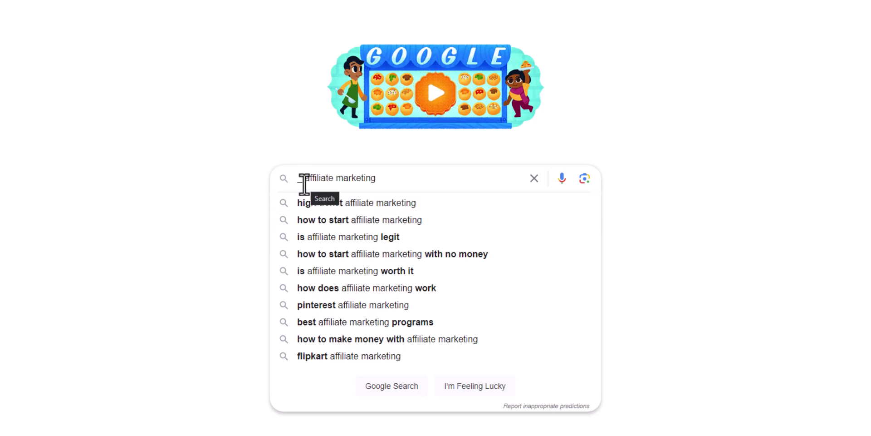
key(BackSpace)
key(BackSpace)
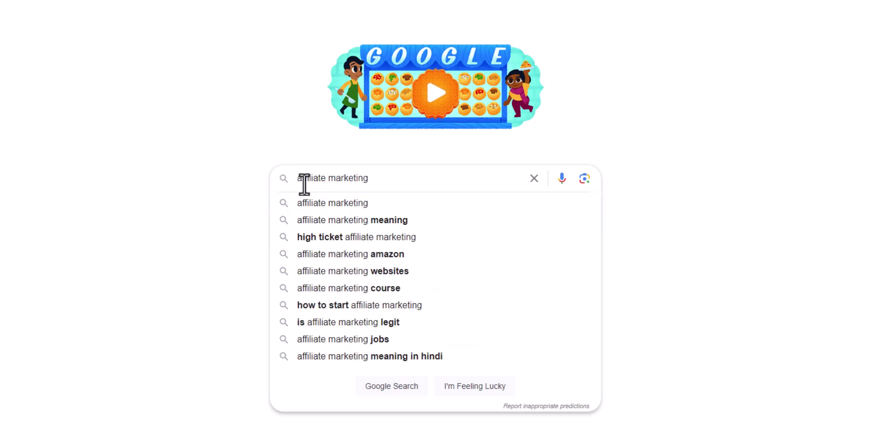
- Add "How to" in front of "affiliate marketing" and run the search
text(how to)
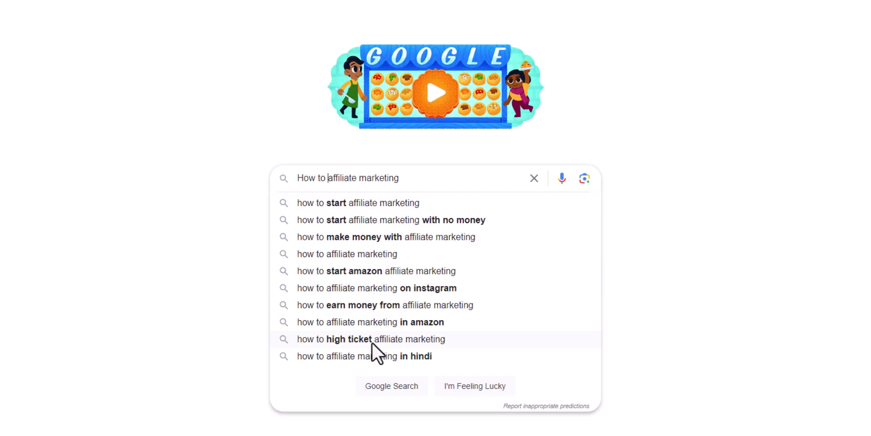
click(419, 178)
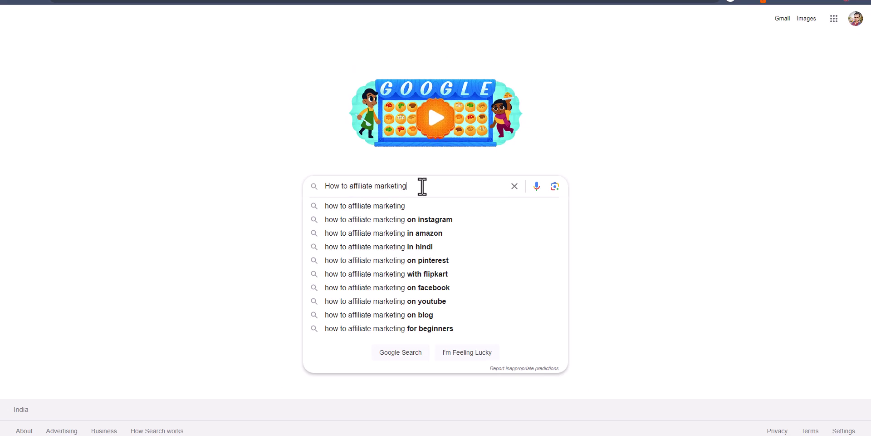
key(Return)
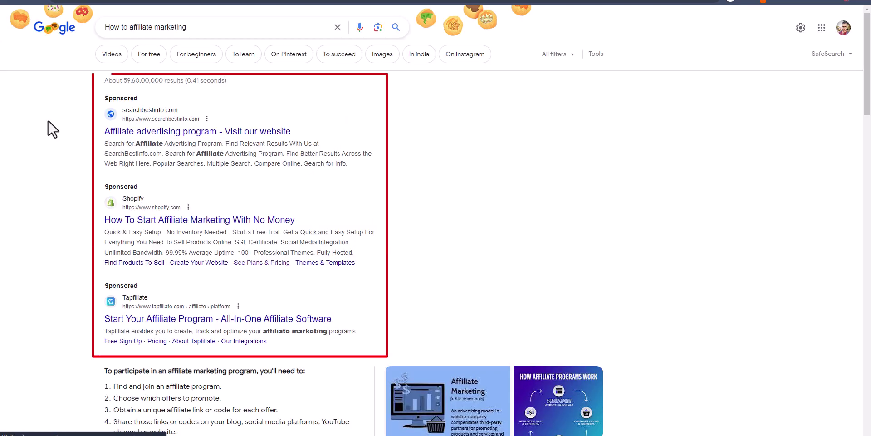
- Expand and collapse "How do I become an affiliate marketer?" and "How is affiliate marketing paid?" under People also ask to load more questions
scroll(91, 285, down, 5)
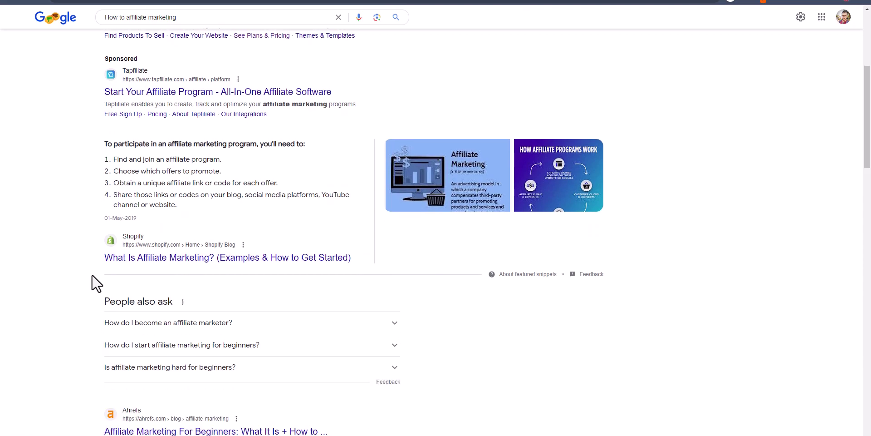
scroll(96, 284, down, 2)
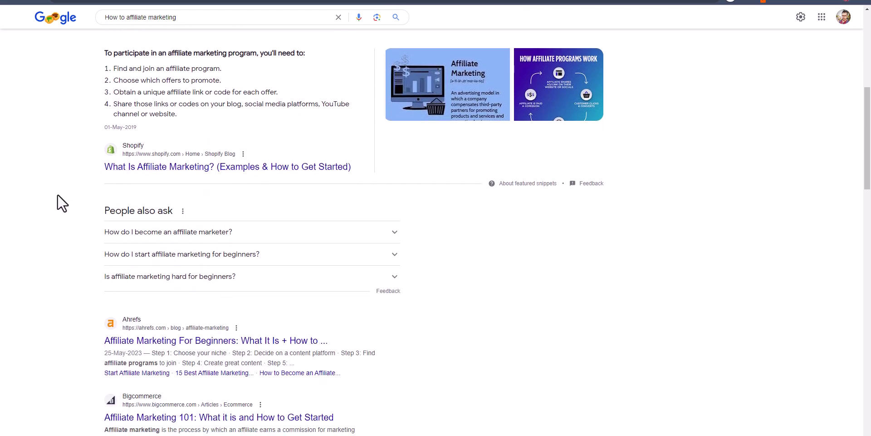
scroll(77, 204, down, 2)
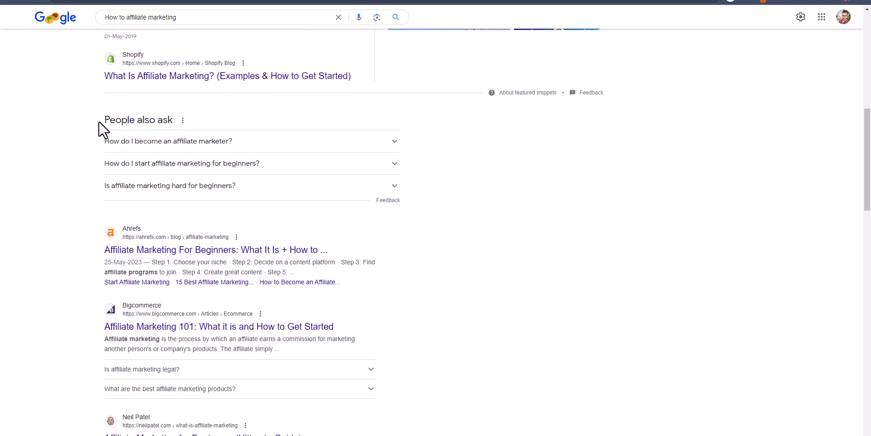
click(178, 141)
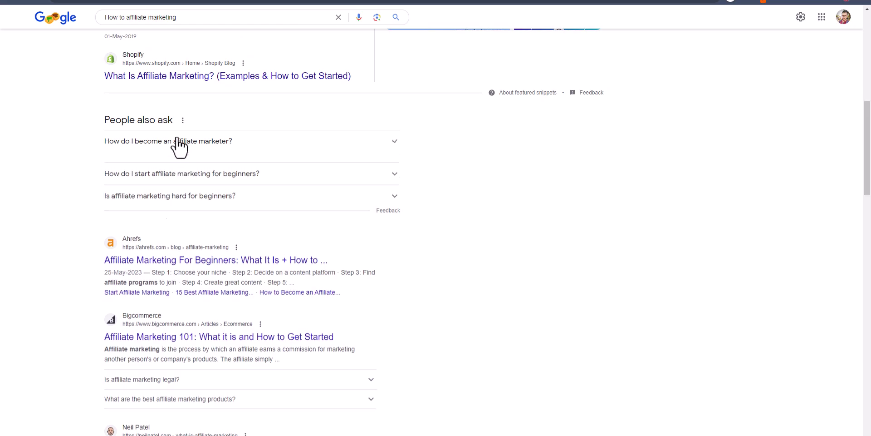
click(180, 142)
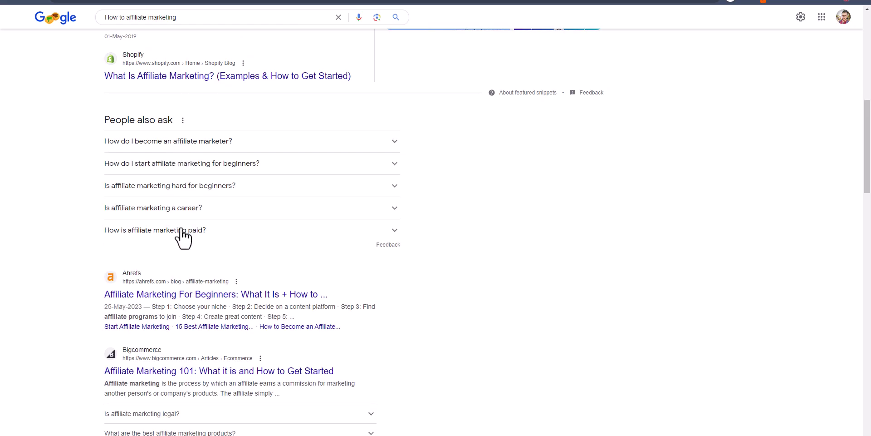
click(182, 230)
click(243, 235)
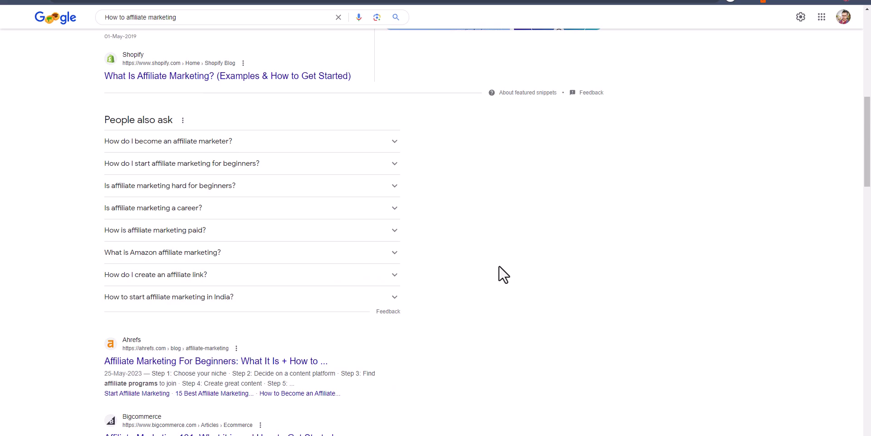
- Expand and collapse the questions on affiliate marketing legality and best affiliate marketing products under the Bigcommerce result
scroll(500, 273, down, 8)
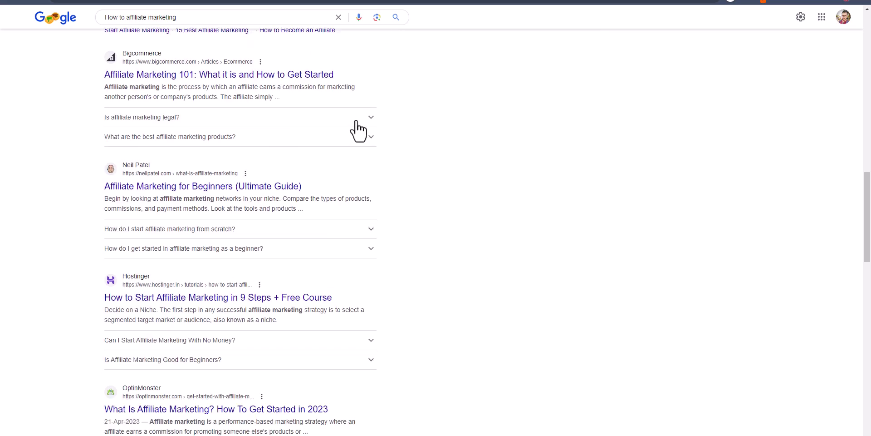
click(356, 121)
click(357, 120)
click(353, 138)
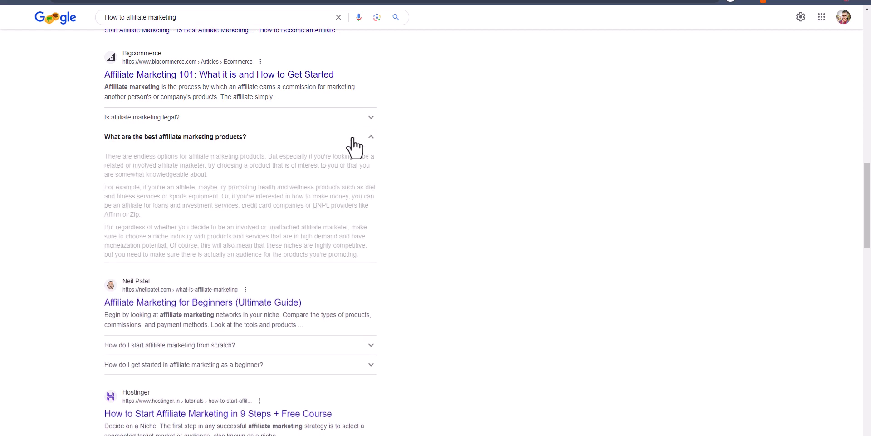
click(369, 140)
- Look through the remaining search results, the second People also ask block and the Related searches, and return to the start of the page
scroll(447, 235, down, 1)
scroll(451, 237, down, 3)
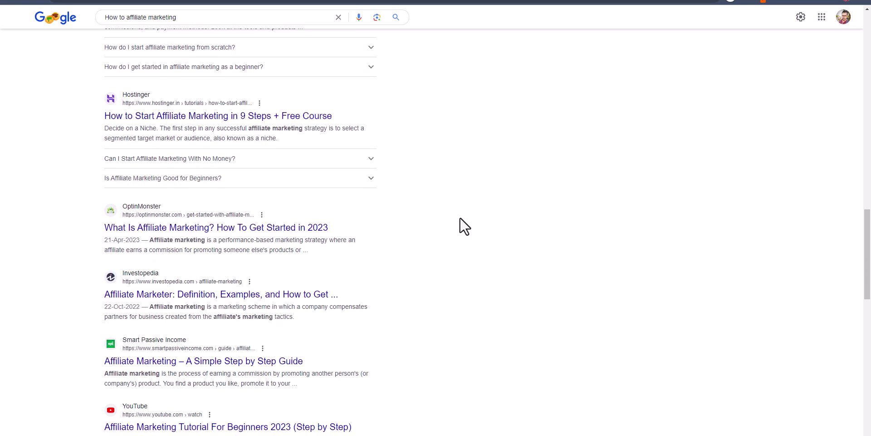
scroll(463, 224, down, 10)
scroll(473, 219, down, 2)
scroll(472, 219, up, 2)
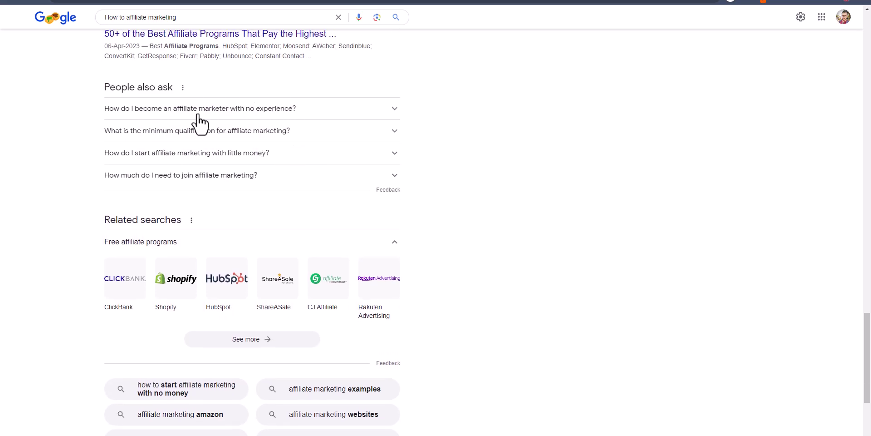
scroll(422, 207, down, 3)
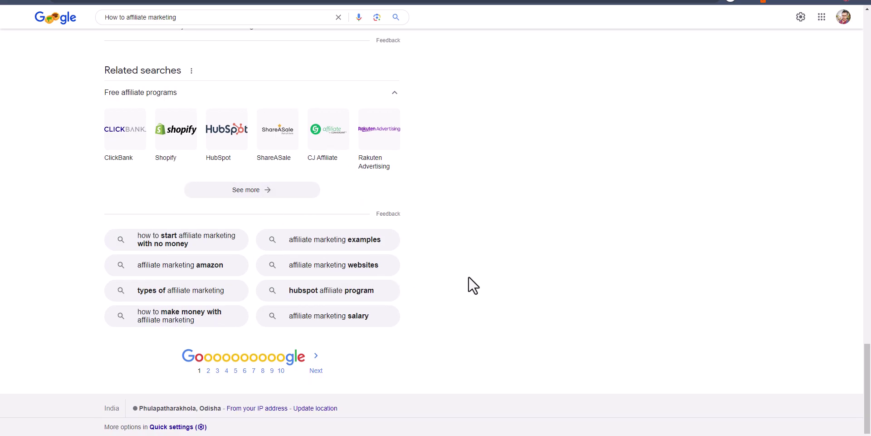
drag(867, 395, 868, 55)
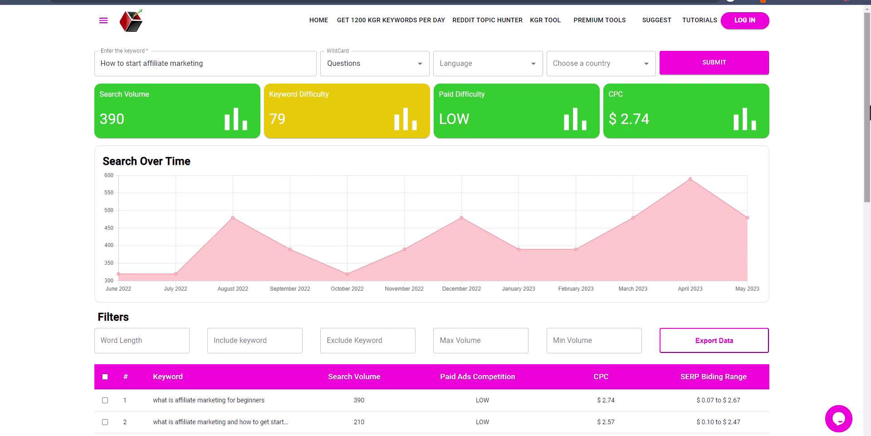
- In the keyword research tool, examine the search trend chart and keyword table for "How to start affiliate marketing"
scroll(862, 167, down, 3)
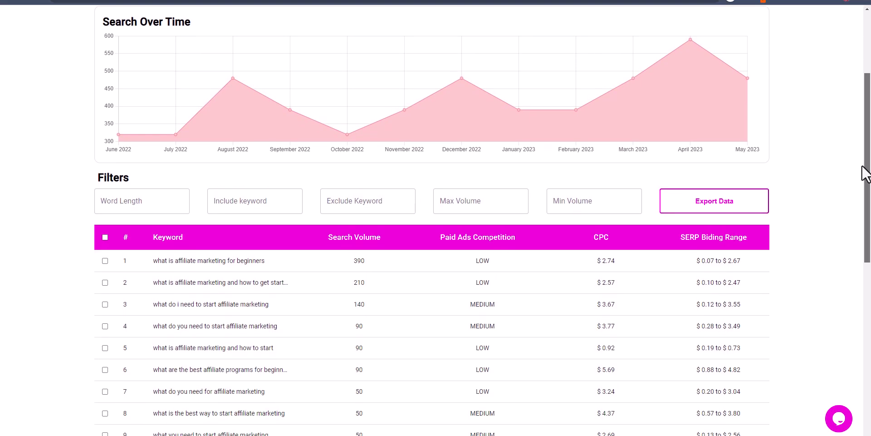
drag(862, 166, 868, 141)
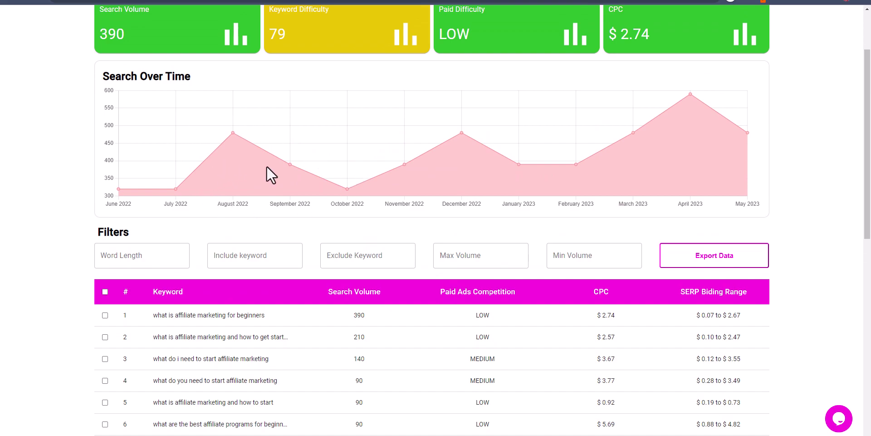
drag(869, 138, 868, 221)
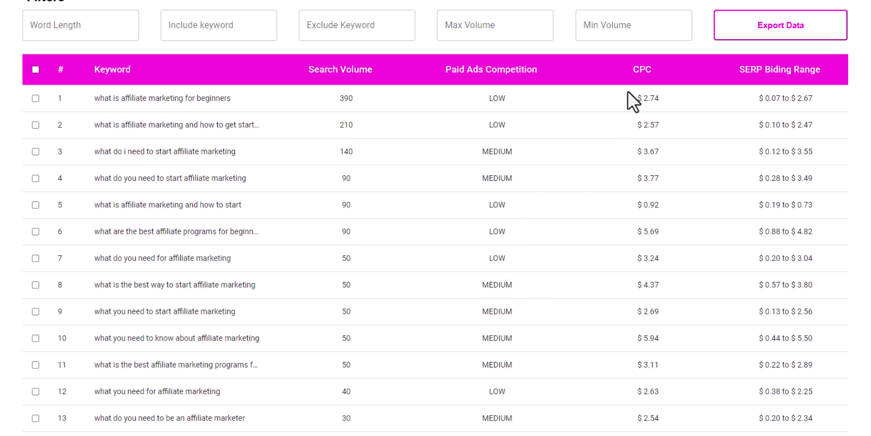
scroll(866, 226, down, 3)
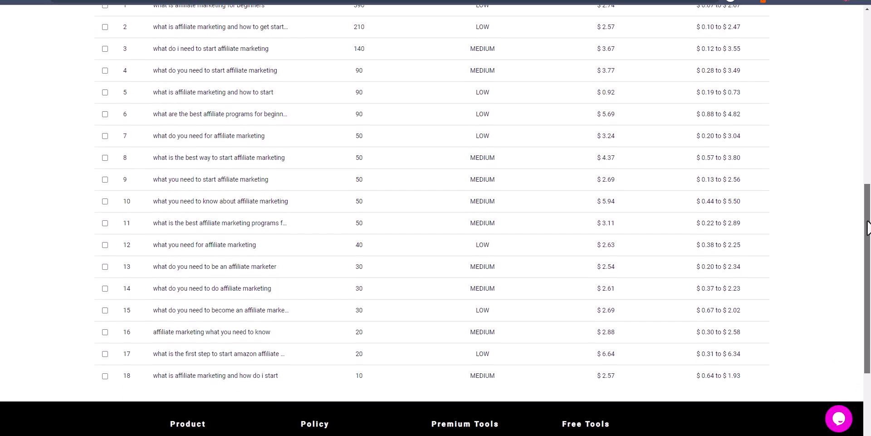
drag(868, 227, 868, 45)
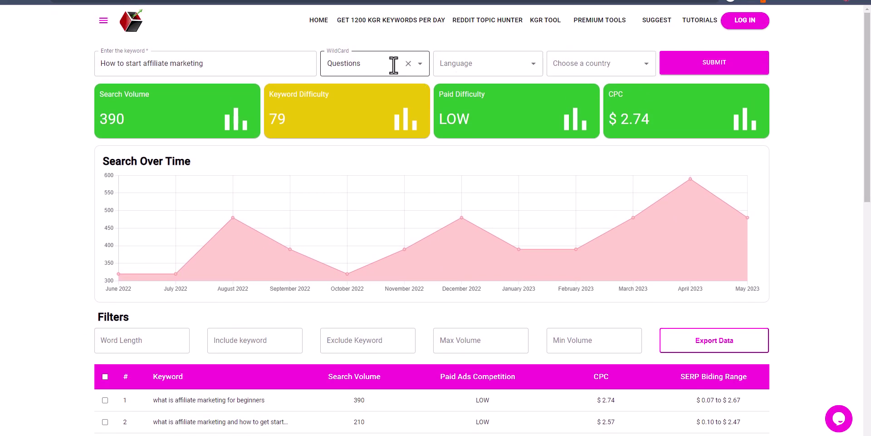
- Replace the keyword to analyze with "make money online"
triple_click(231, 67)
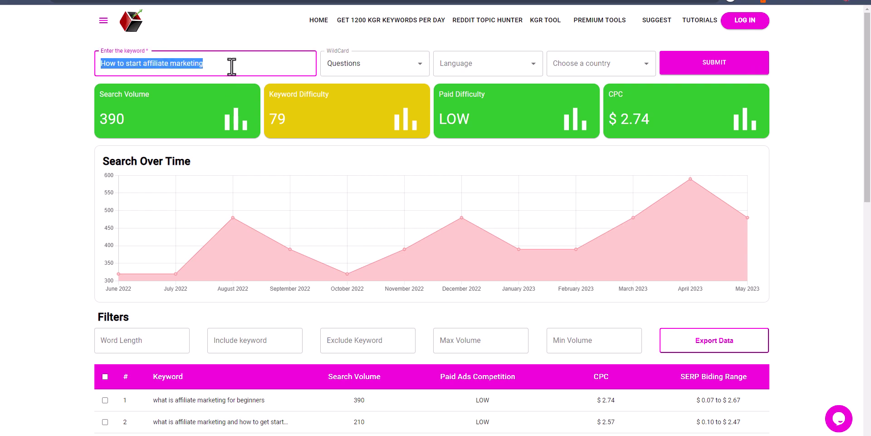
key(BackSpace)
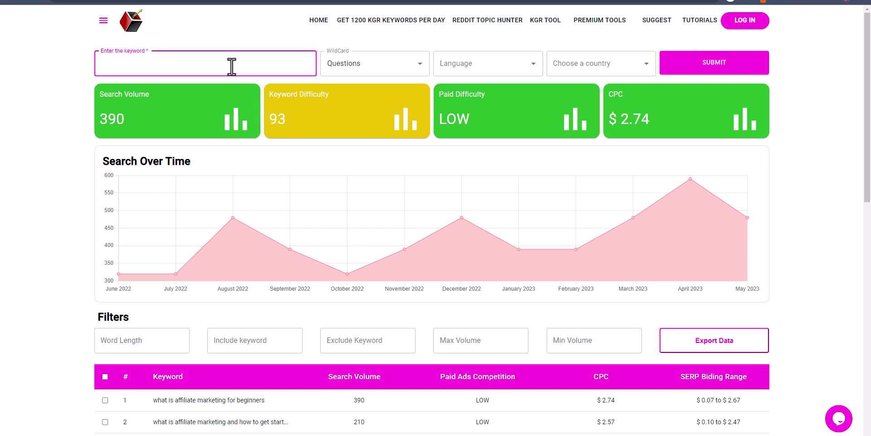
text(make money)
text(online)
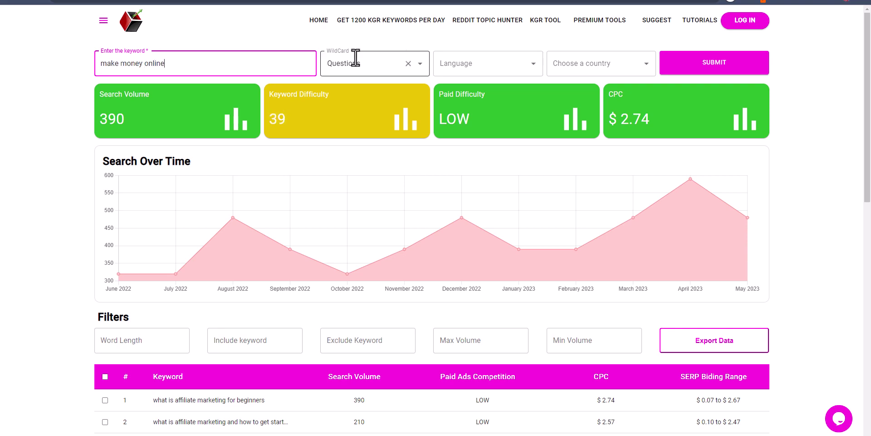
- Choose the Questions wildcard, leave the country unset, and submit the "make money online" keyword for analysis
click(405, 74)
click(399, 64)
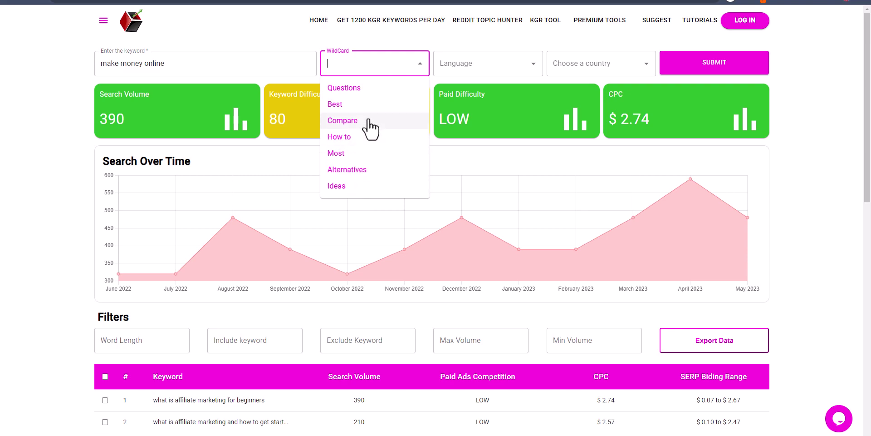
click(369, 89)
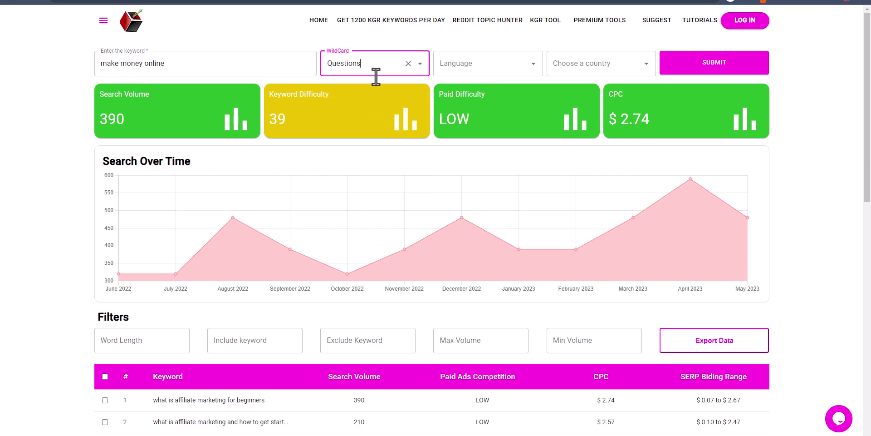
click(576, 68)
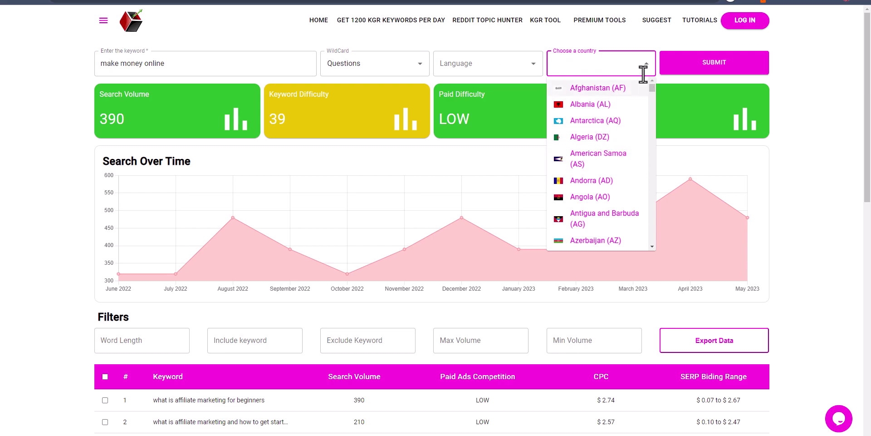
click(626, 62)
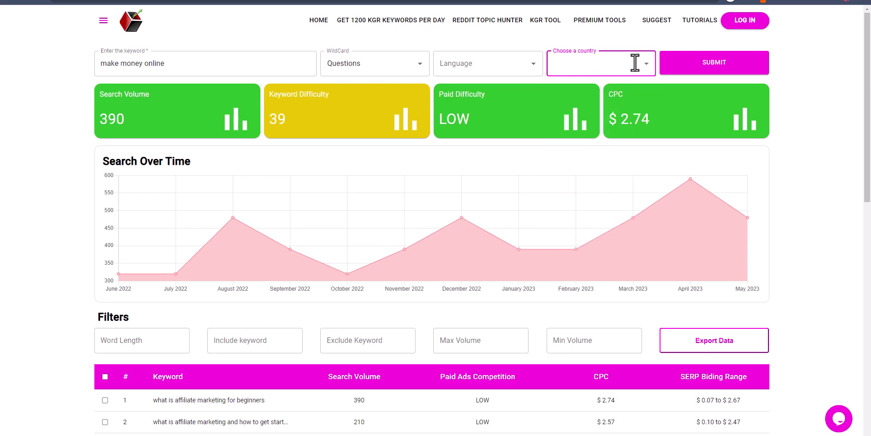
click(693, 73)
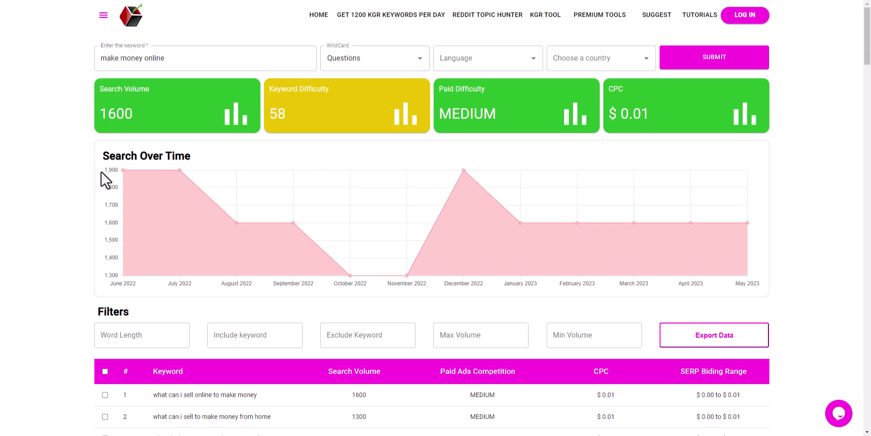
- Examine the question keyword table for "make money online" with its search volumes, and return to the start of the page
scroll(210, 295, down, 7)
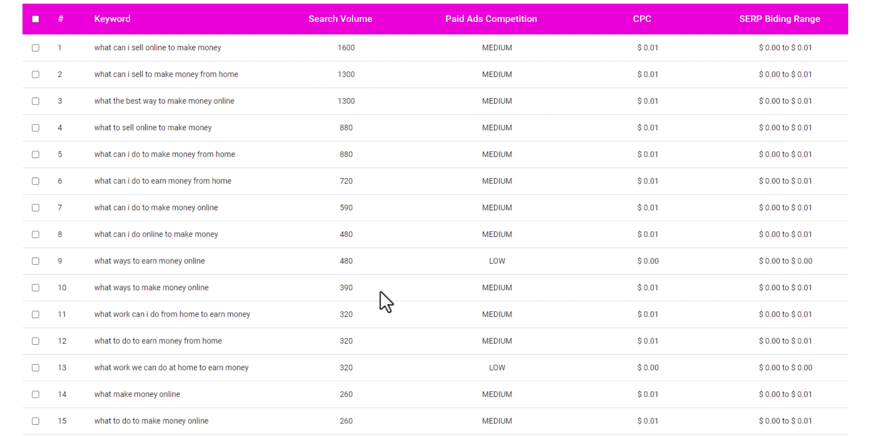
scroll(423, 294, down, 3)
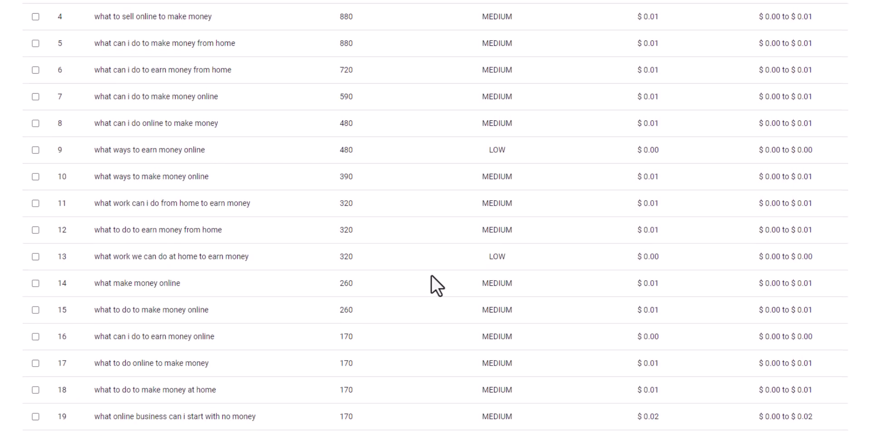
scroll(431, 274, up, 3)
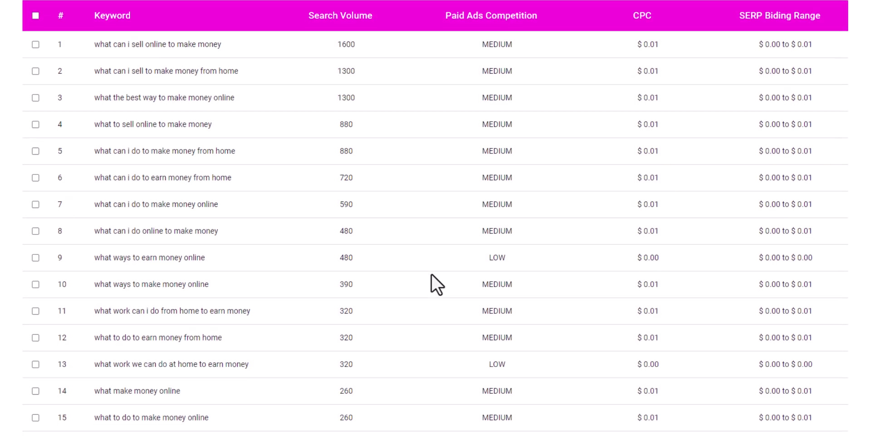
scroll(431, 274, down, 2)
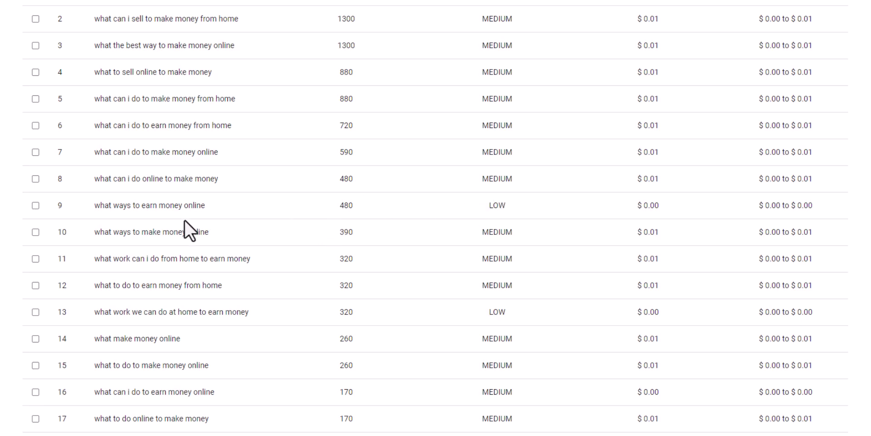
scroll(462, 312, up, 4)
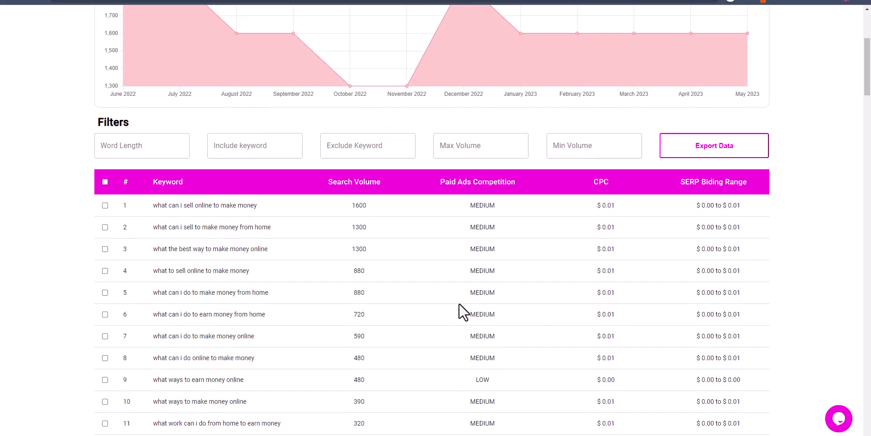
scroll(463, 312, up, 1)
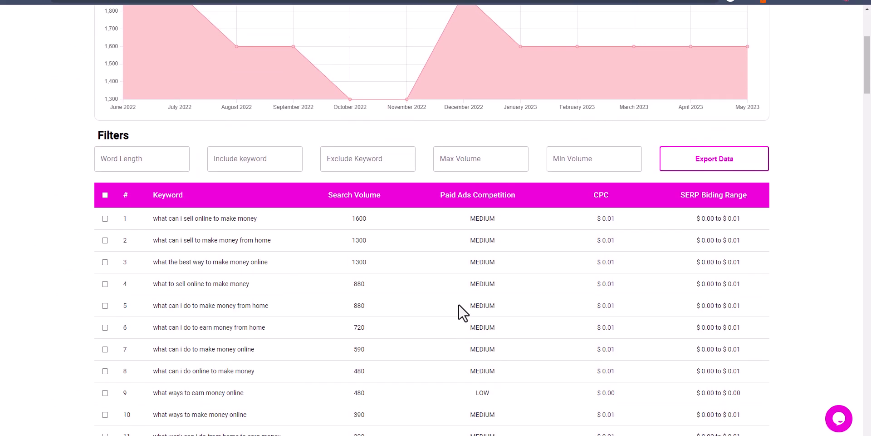
scroll(436, 312, up, 4)
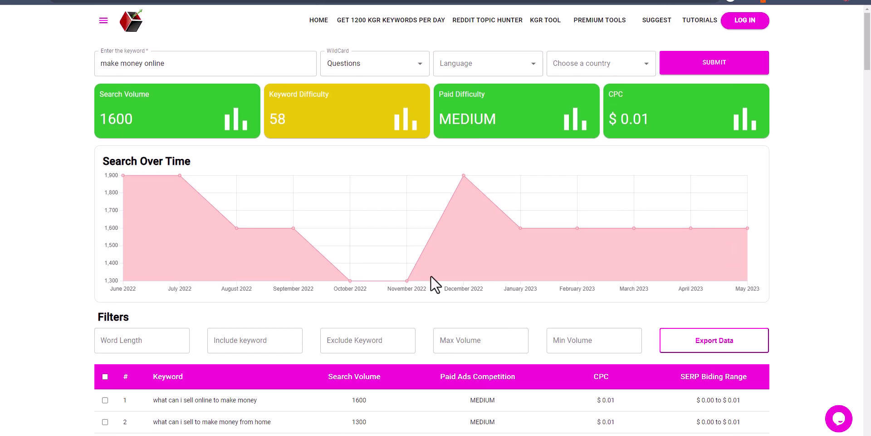
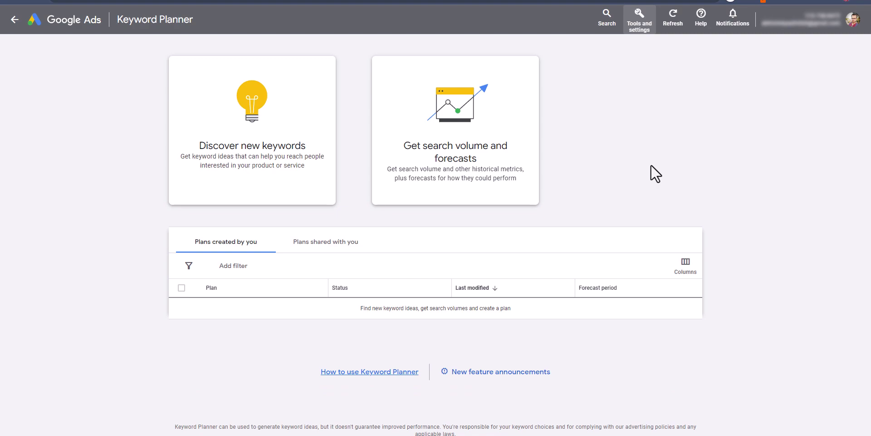
- Switch to Google Ads Keyword Planner and discover new keywords for "affiliate marketing"
click(233, 132)
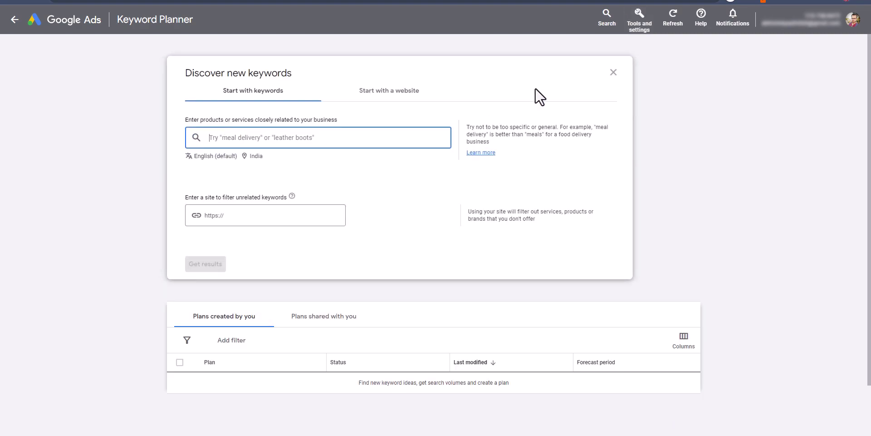
click(637, 30)
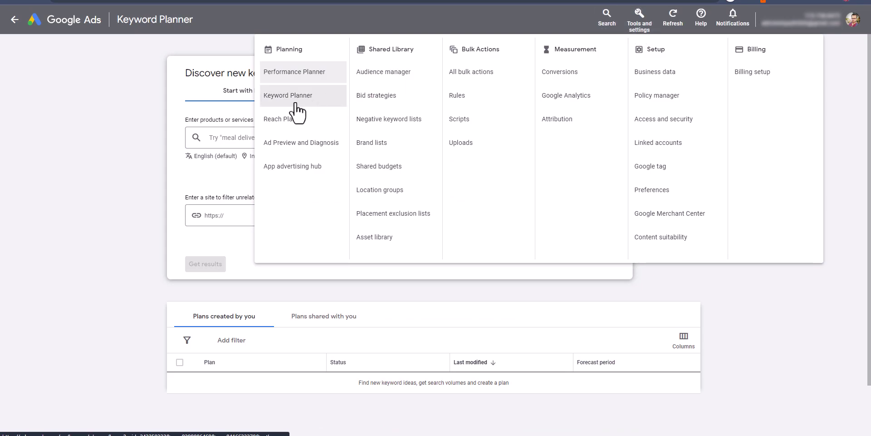
click(41, 147)
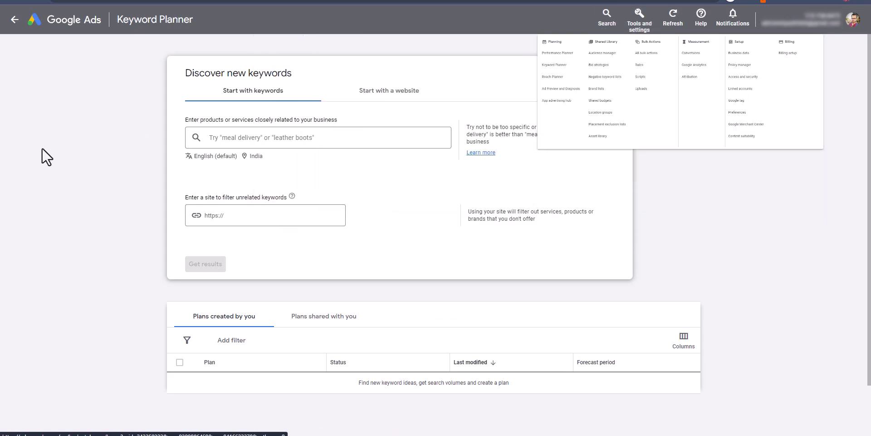
click(227, 139)
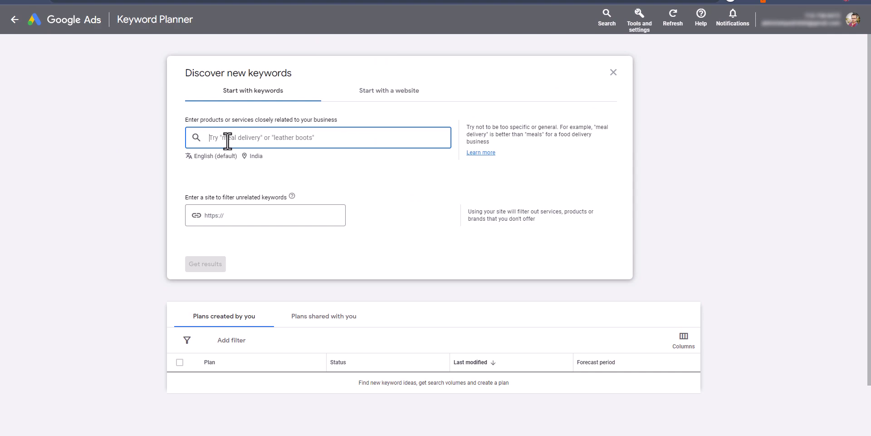
text(affiliate mark)
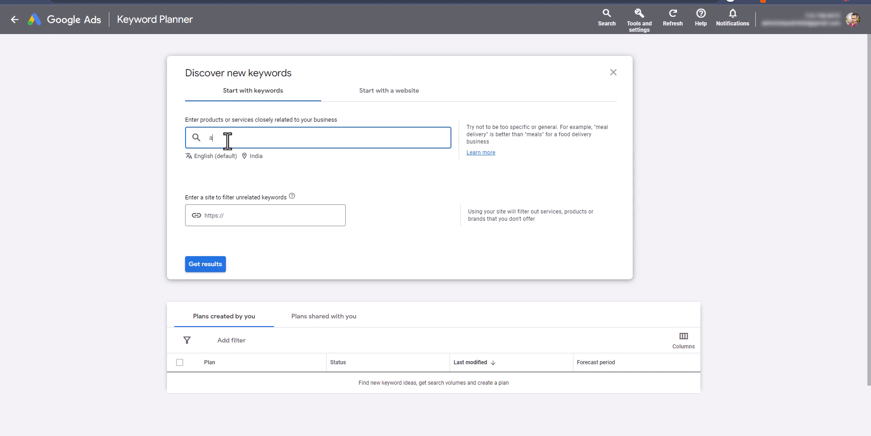
text(eting)
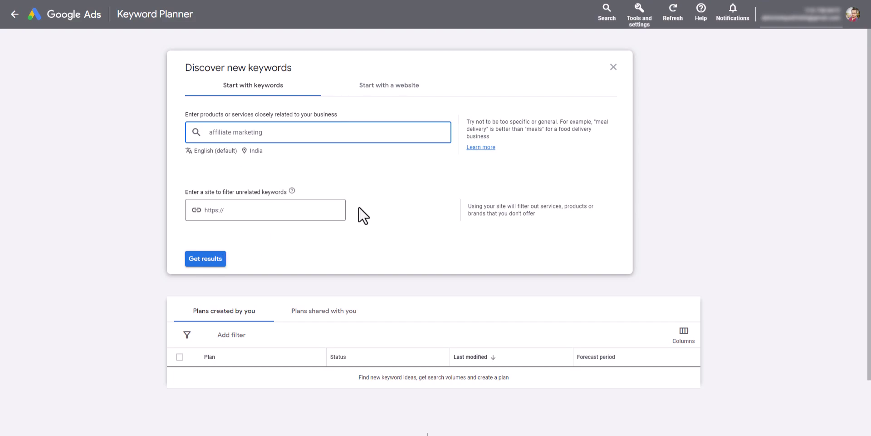
click(204, 260)
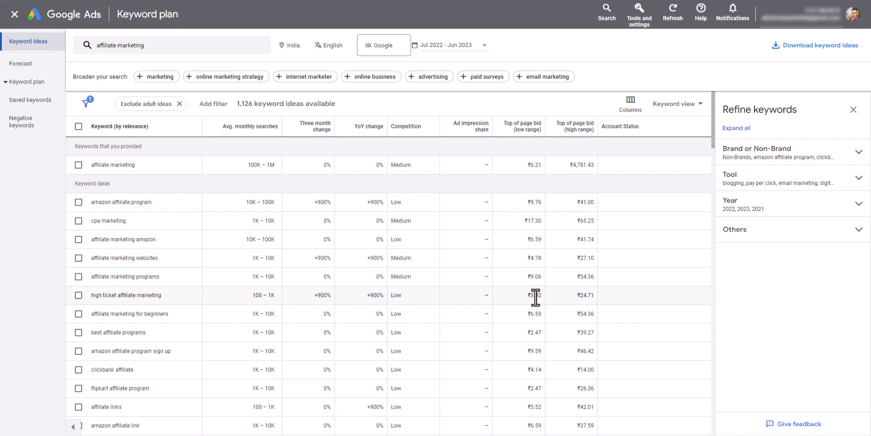
- Look through the "affiliate marketing" keyword ideas with their average monthly searches and competition
scroll(137, 310, down, 2)
scroll(153, 310, down, 2)
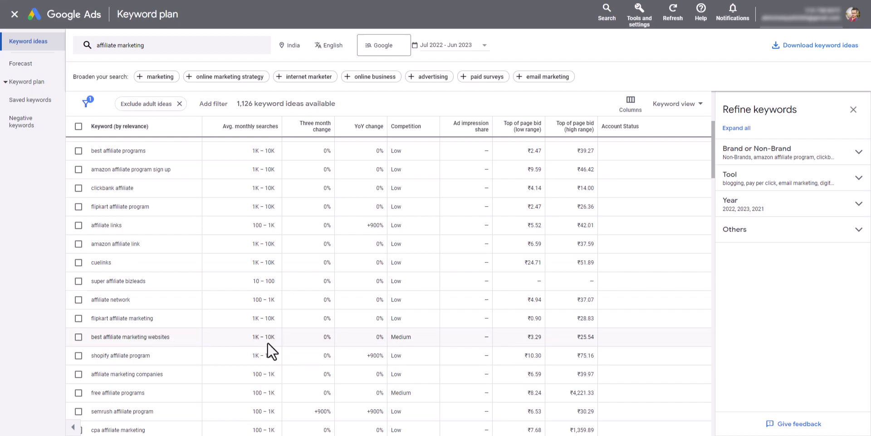
scroll(197, 346, down, 3)
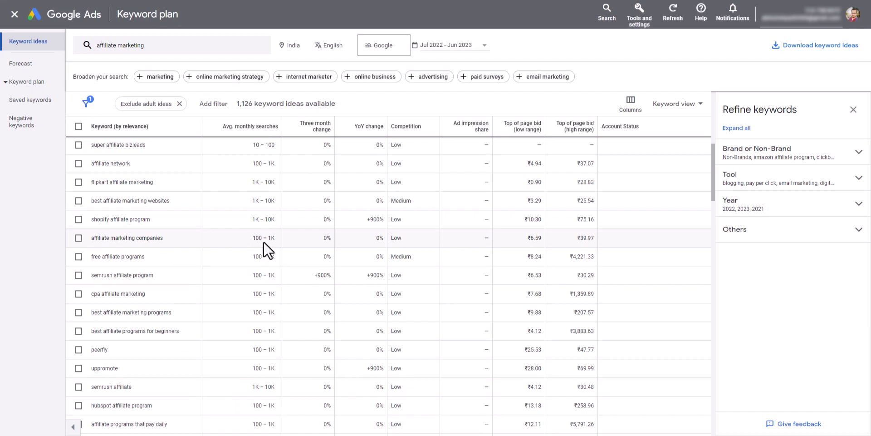
scroll(264, 241, up, 5)
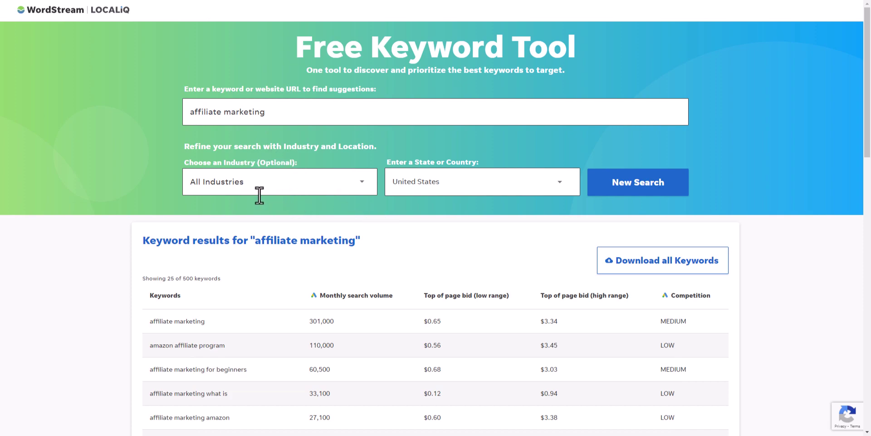
- In the WordStream Free Keyword Tool, check the industry options and look through the keyword results for "affiliate marketing"
click(281, 187)
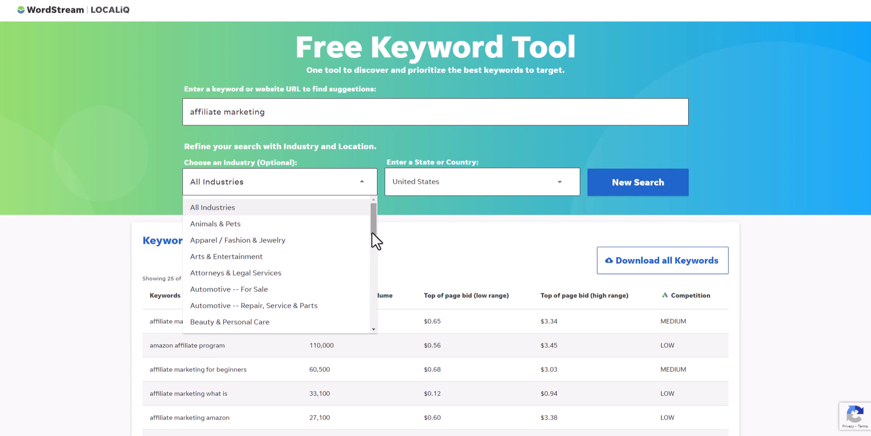
click(426, 197)
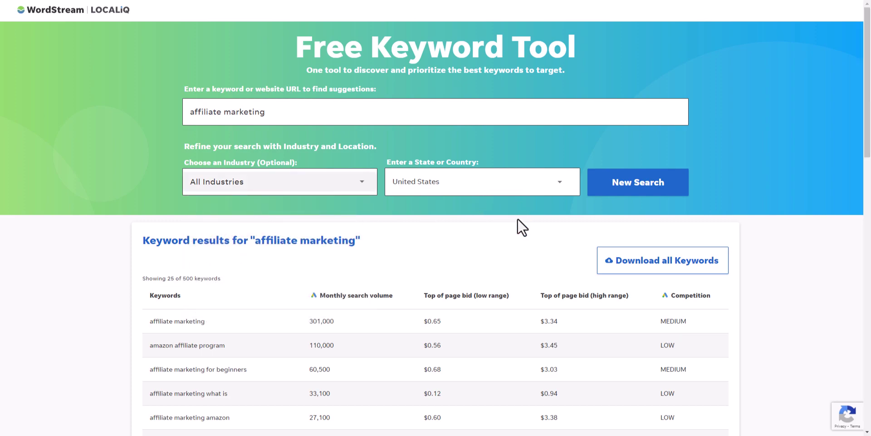
scroll(318, 303, down, 4)
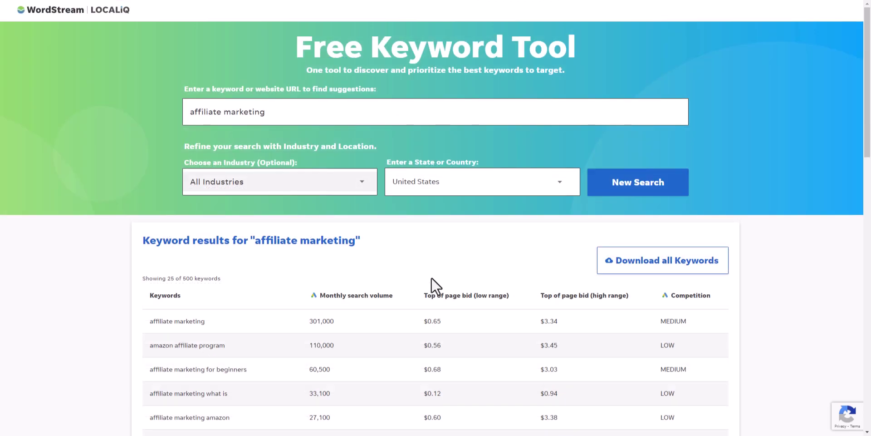
scroll(431, 277, down, 9)
scroll(458, 289, down, 6)
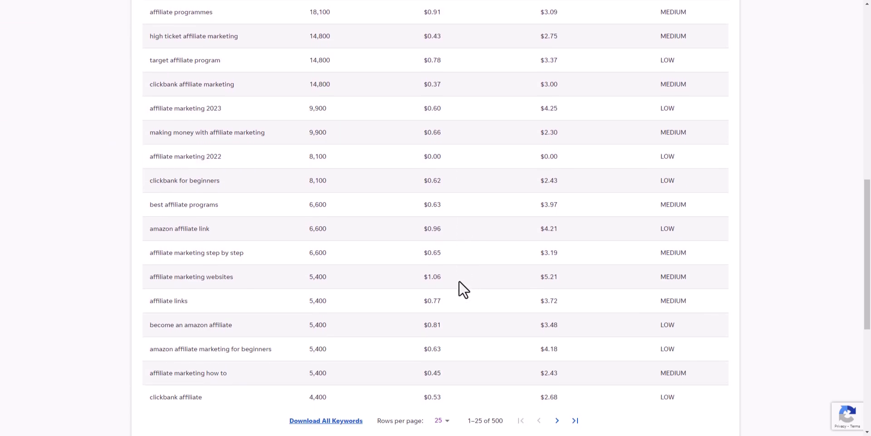
drag(870, 313, 845, 107)
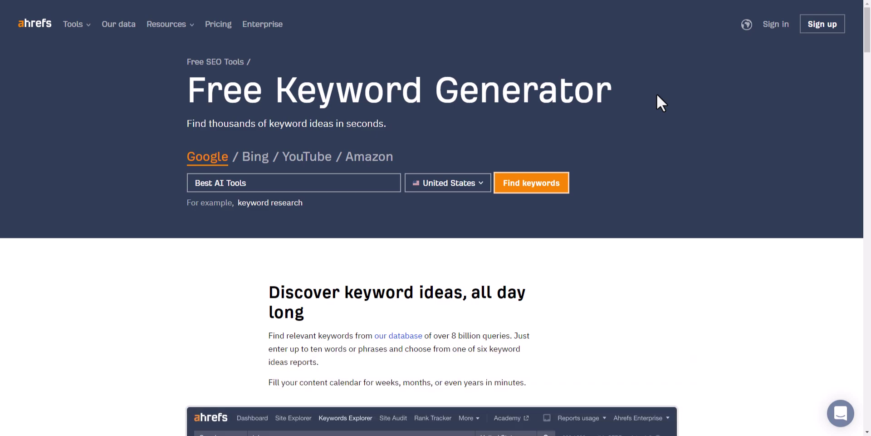
- In the Ahrefs Free Keyword Generator, find Google keywords for "Best AI Tools" with United States as the country
click(452, 186)
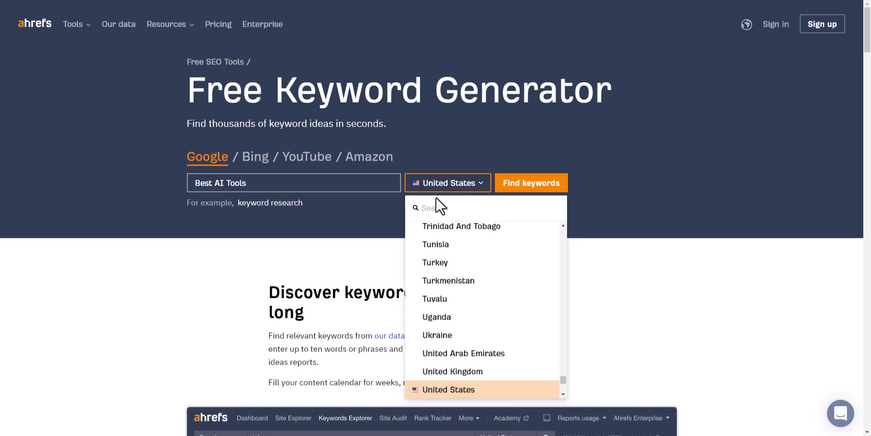
click(557, 130)
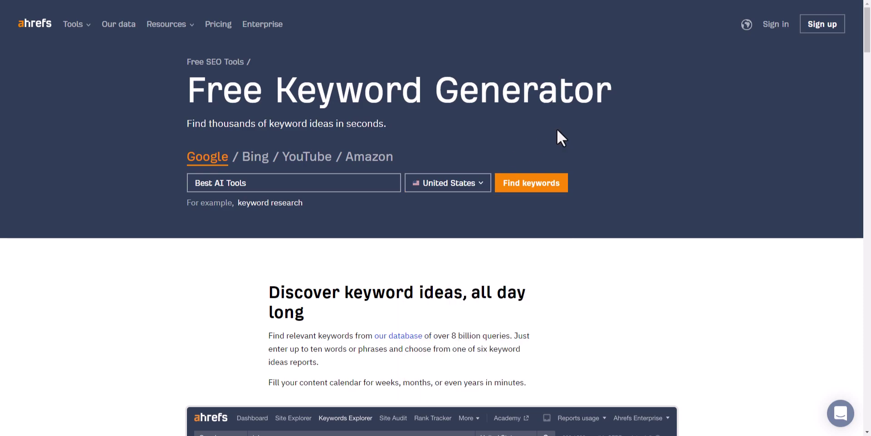
click(538, 187)
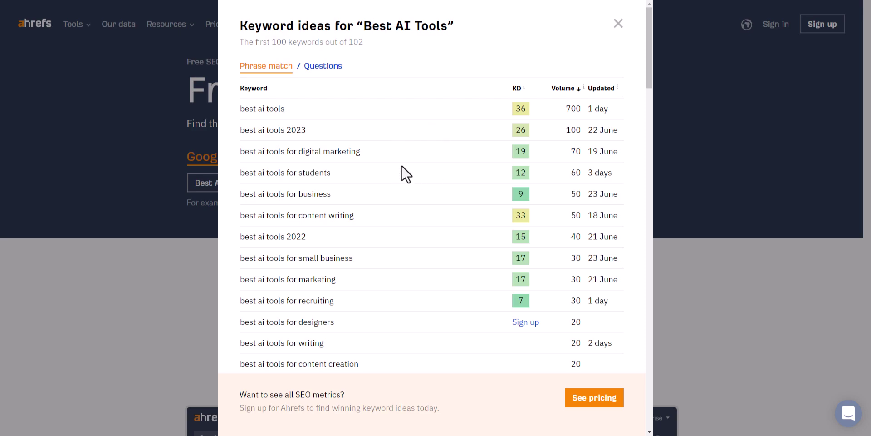
- Look through the phrase match keyword ideas for "Best AI Tools" and return to the start of the list
scroll(397, 255, down, 1)
scroll(405, 252, up, 1)
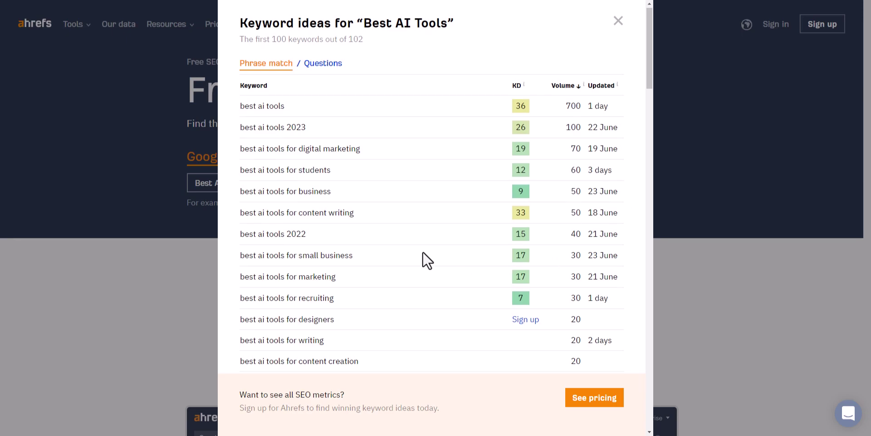
scroll(424, 258, down, 15)
scroll(437, 252, down, 15)
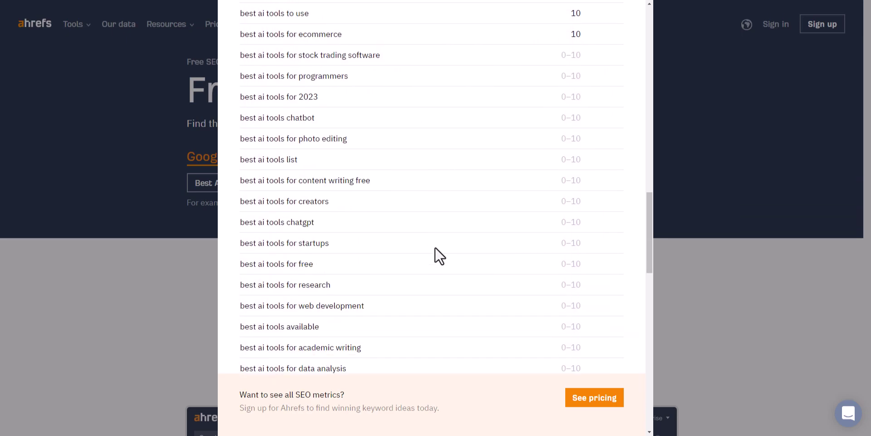
drag(648, 317, 630, 74)
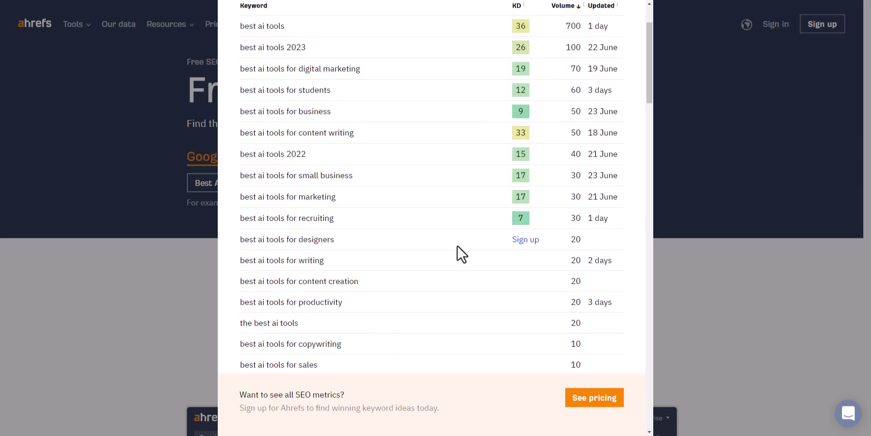
scroll(514, 222, up, 2)
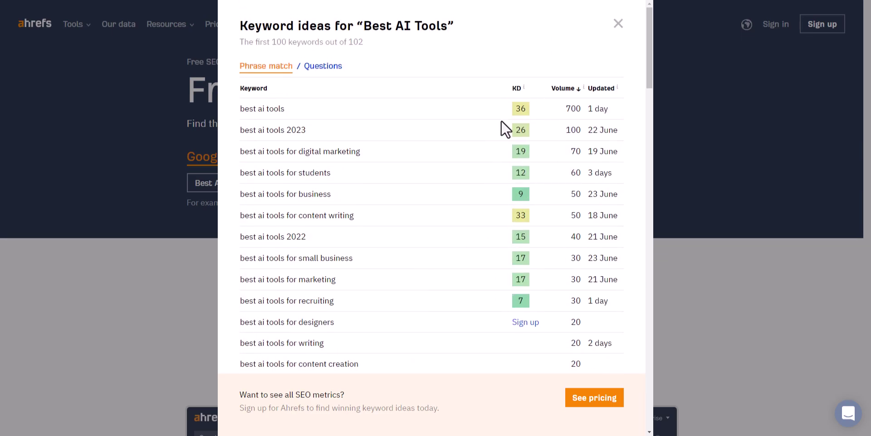
- View the question keyword ideas for "Best AI Tools" and close the Ahrefs results
click(318, 67)
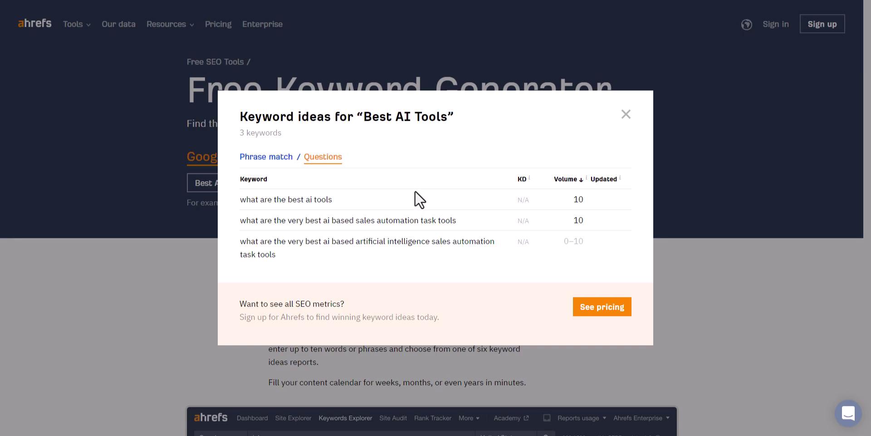
click(626, 114)
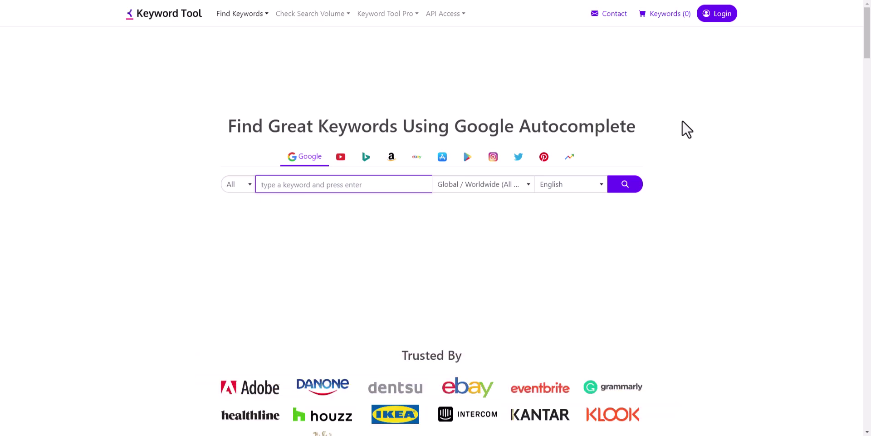
- In Keyword Tool, find Google keywords for "email marketing" with Global / Worldwide as the location and English as the language
text(email marketing)
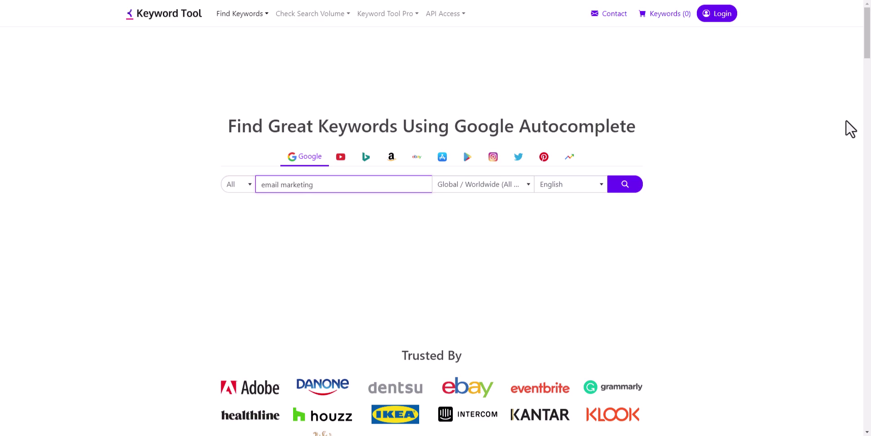
click(500, 187)
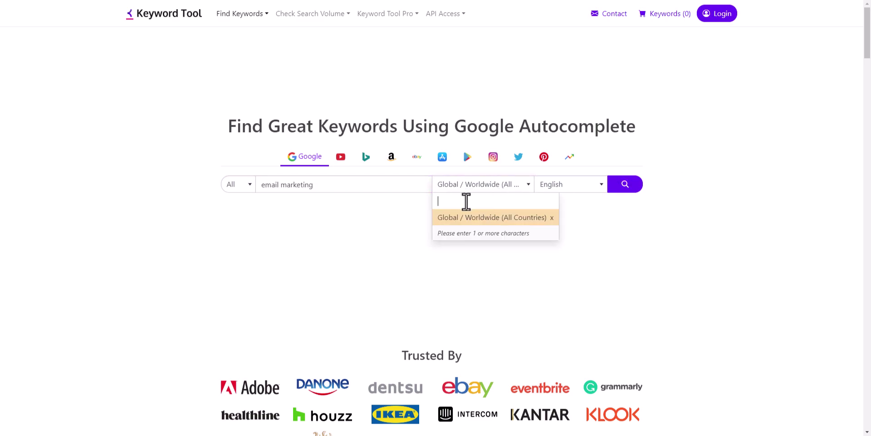
click(481, 189)
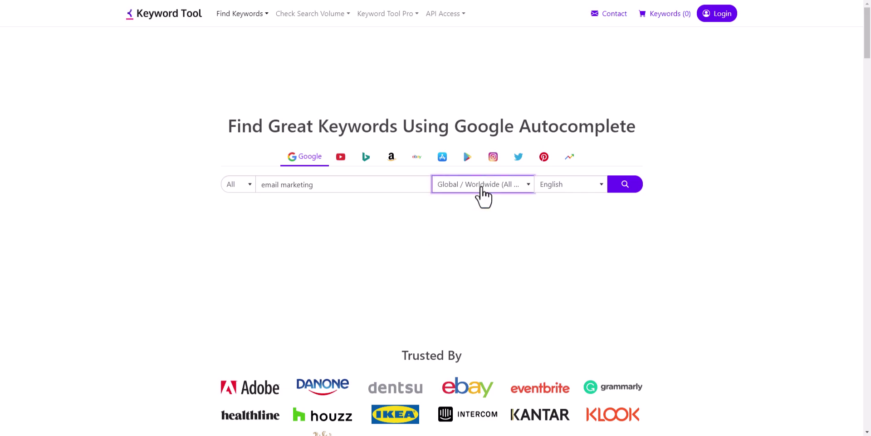
click(625, 187)
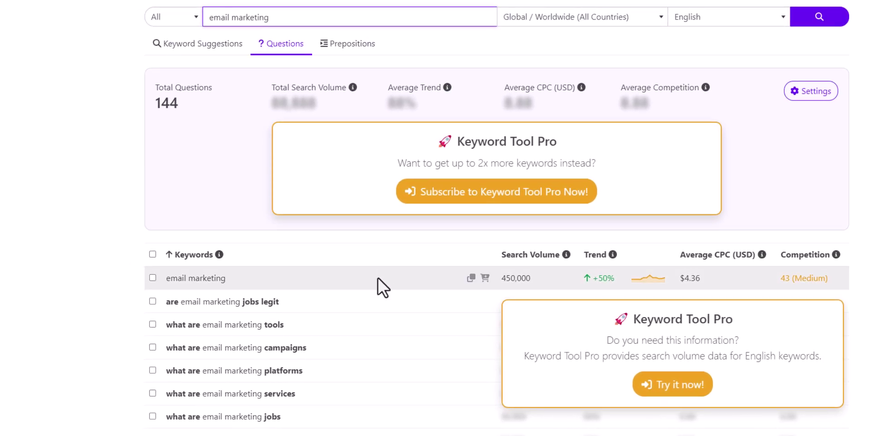
- Look through the question keywords for "email marketing" and return to the start of the results
scroll(383, 280, down, 3)
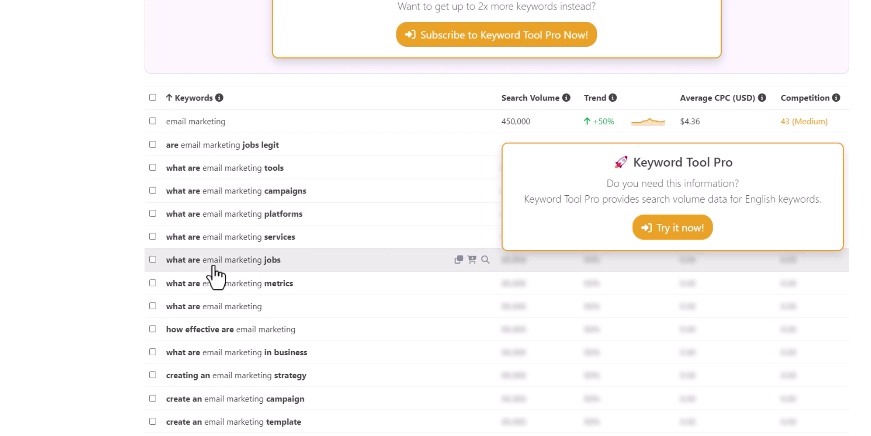
scroll(304, 282, down, 3)
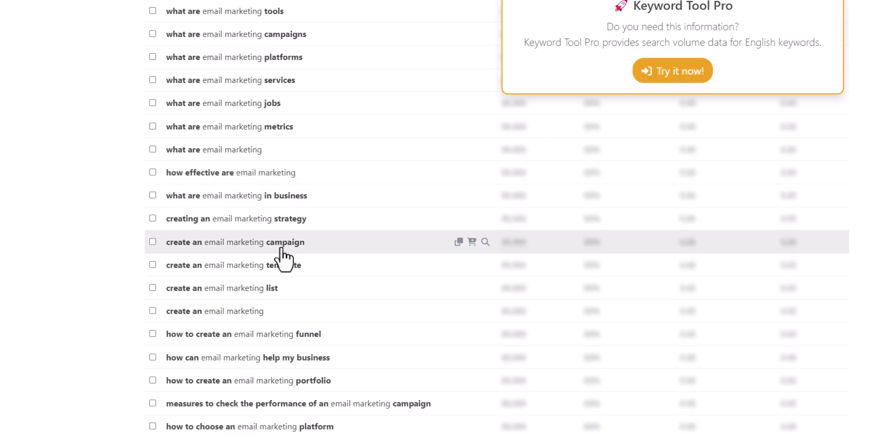
scroll(272, 272, up, 2)
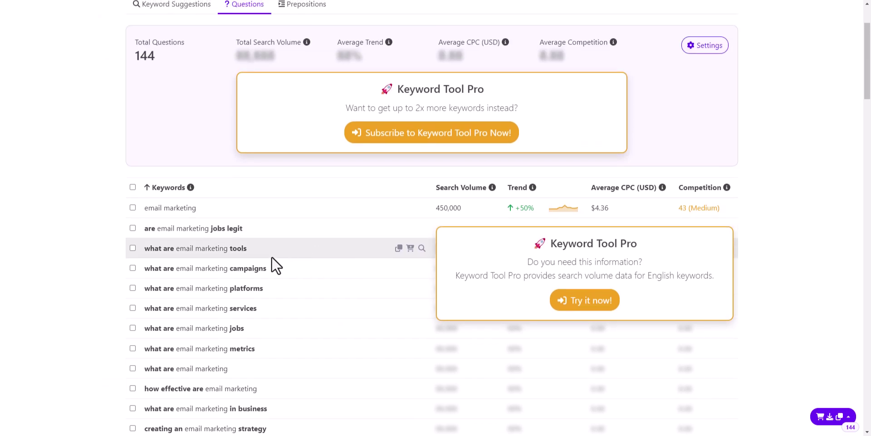
scroll(280, 249, up, 2)
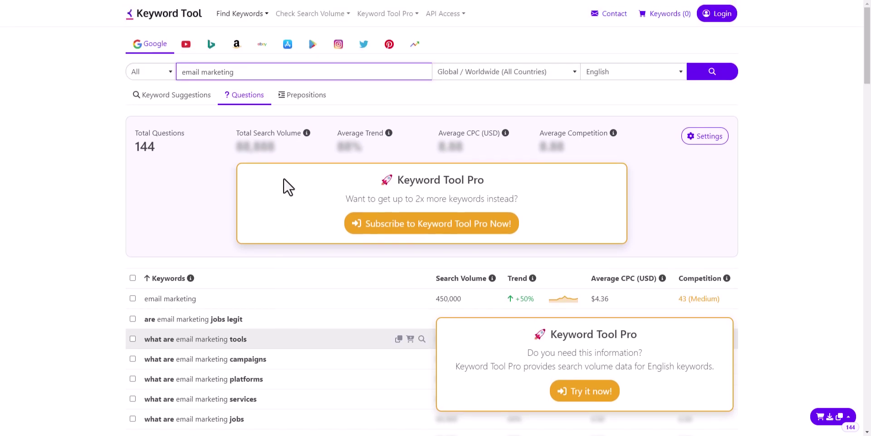
- Show the preposition keywords for "email marketing" and look through the list
click(295, 97)
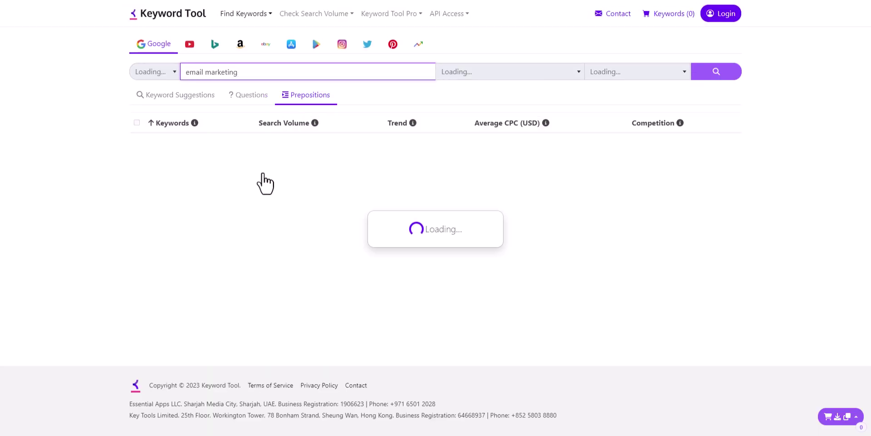
scroll(198, 290, down, 4)
scroll(233, 208, down, 5)
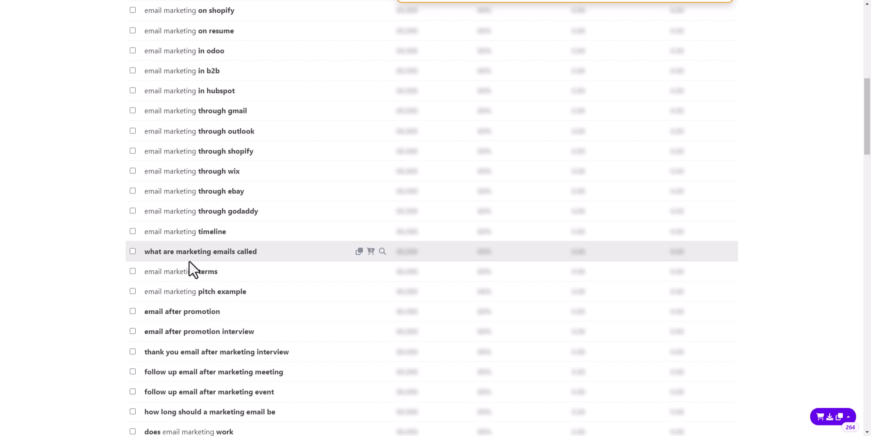
scroll(191, 266, down, 4)
scroll(235, 295, up, 12)
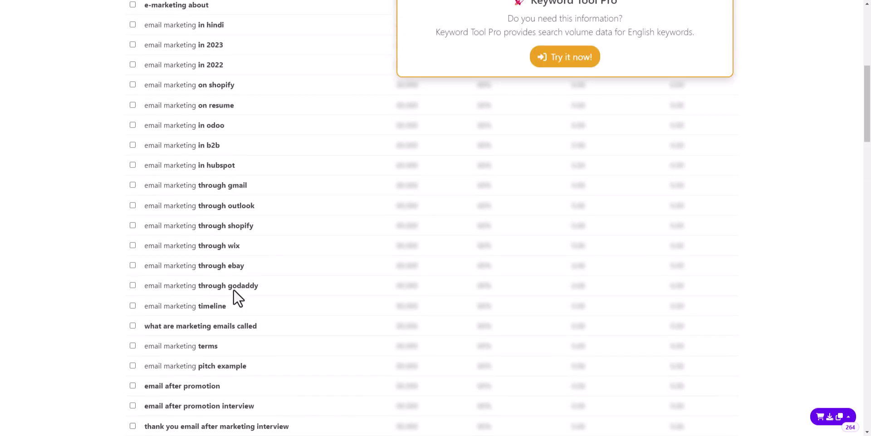
scroll(233, 287, up, 1)
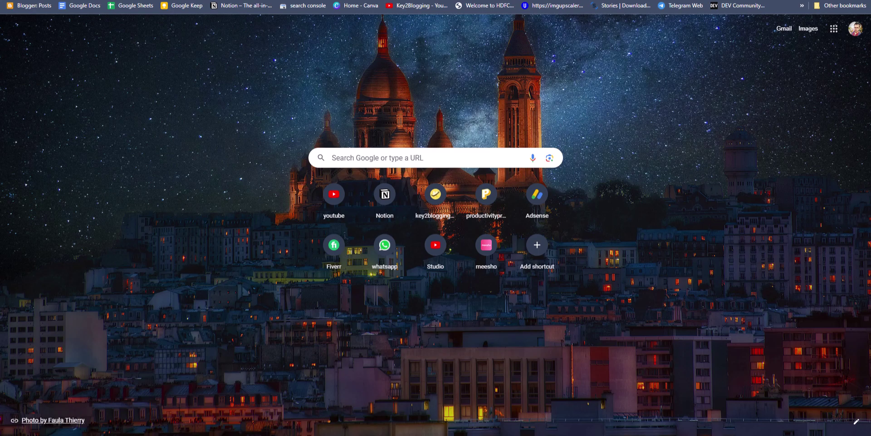
- In a new browser tab, search Google for "best email marketing tool" and look through the sites ranking for it
text(best)
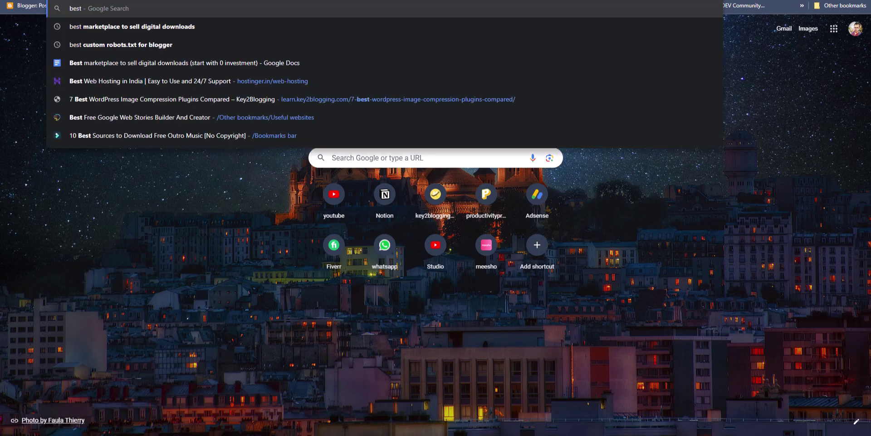
text( email marketing tools)
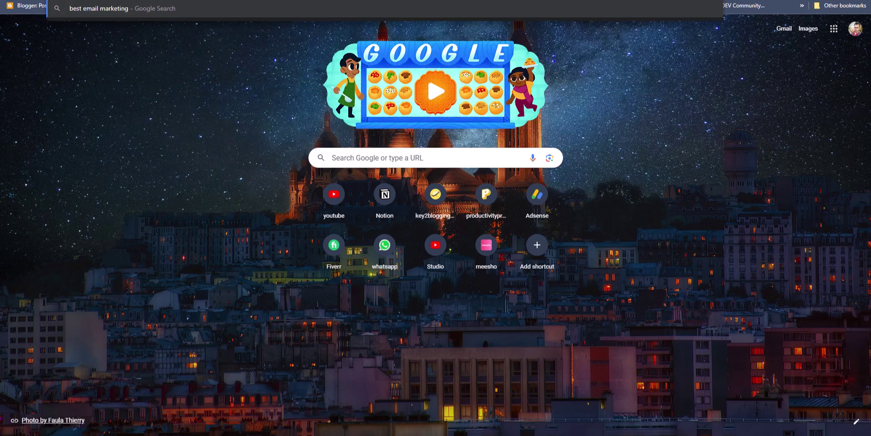
key(Return)
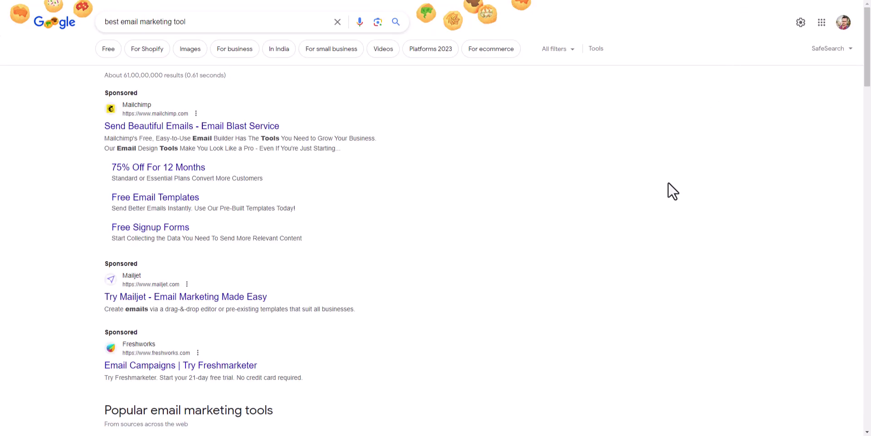
scroll(869, 66, down, 2)
drag(870, 66, 863, 132)
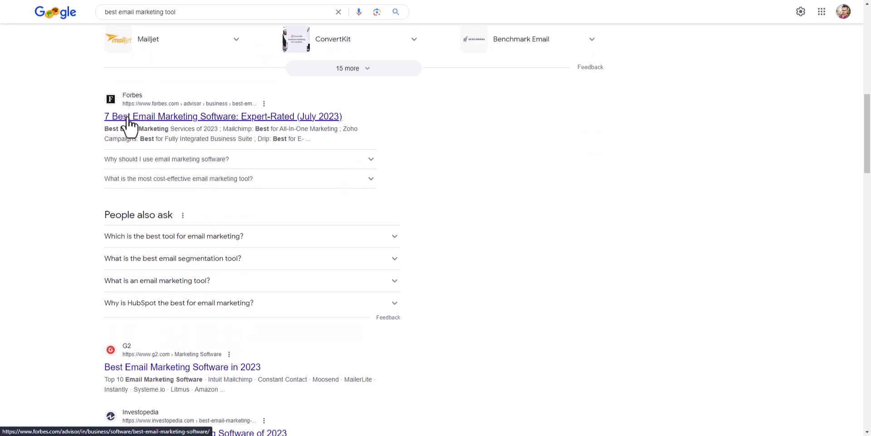
scroll(72, 213, down, 2)
scroll(68, 241, down, 4)
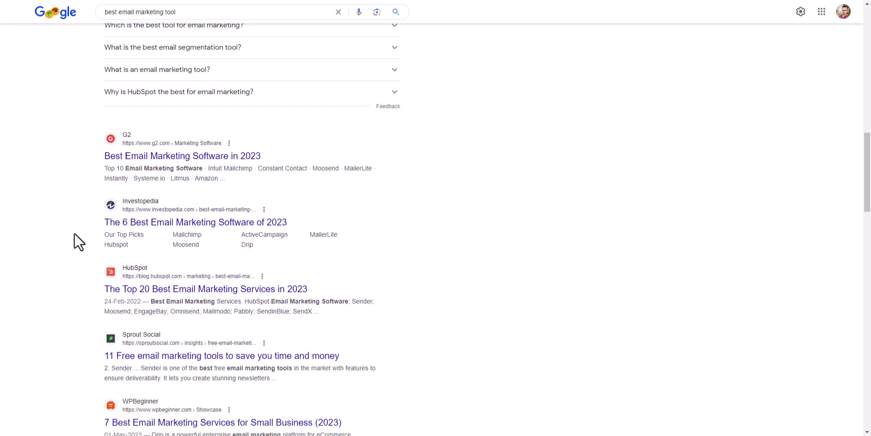